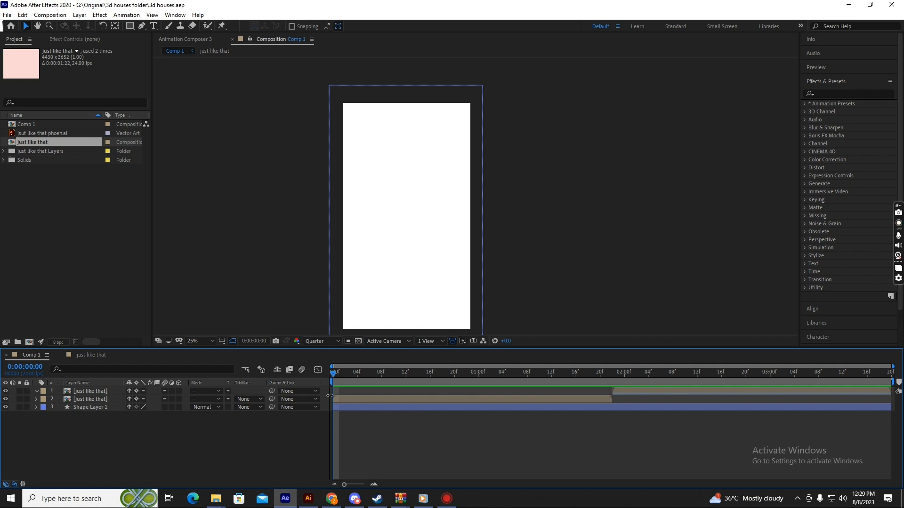
- Open the "just like that" precomposition from Comp 1's timeline
{"action": "double_click", "coordinate": [355, 400]}
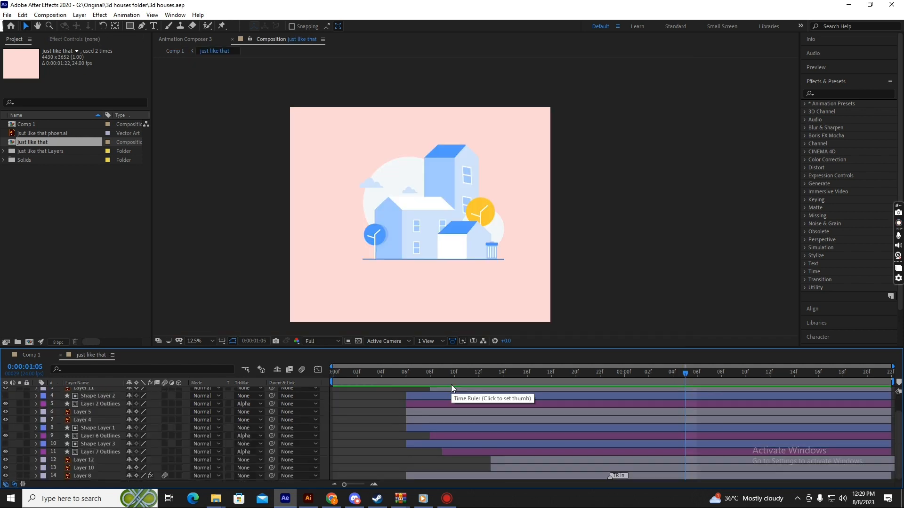
{"action": "scroll", "coordinate": [480, 246], "scroll_direction": "up", "scroll_amount": 1}
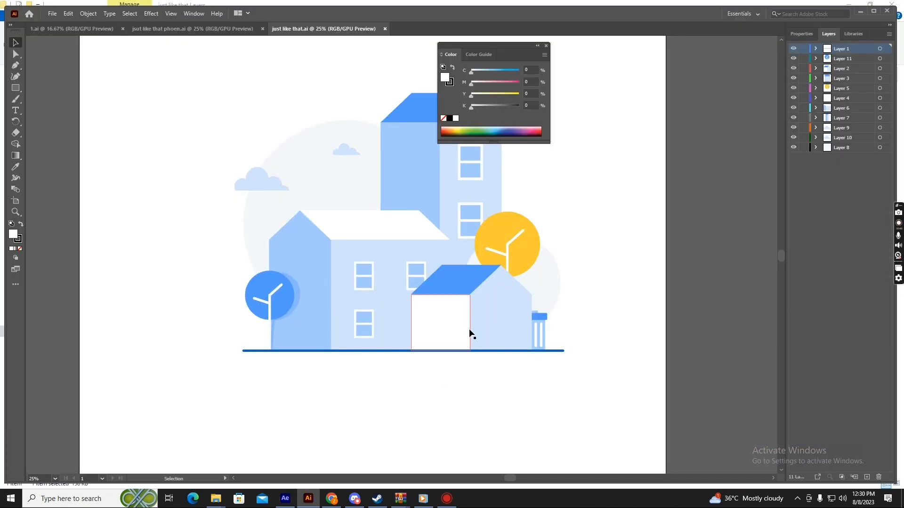
- In Illustrator, try moving the small front house and the larger house behind it as separate groups, undoing each move
{"action": "left_click_drag", "start_coordinate": [469, 331], "coordinate": [629, 324]}
{"action": "key", "text": "ctrl+z"}
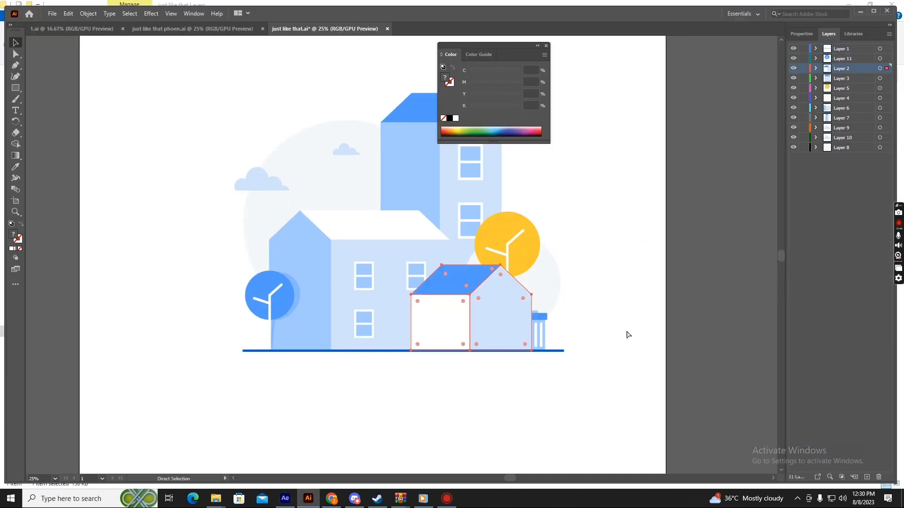
{"action": "left_click_drag", "start_coordinate": [387, 289], "coordinate": [651, 229]}
{"action": "key", "text": "ctrl+z"}
{"action": "left_click", "coordinate": [718, 350]}
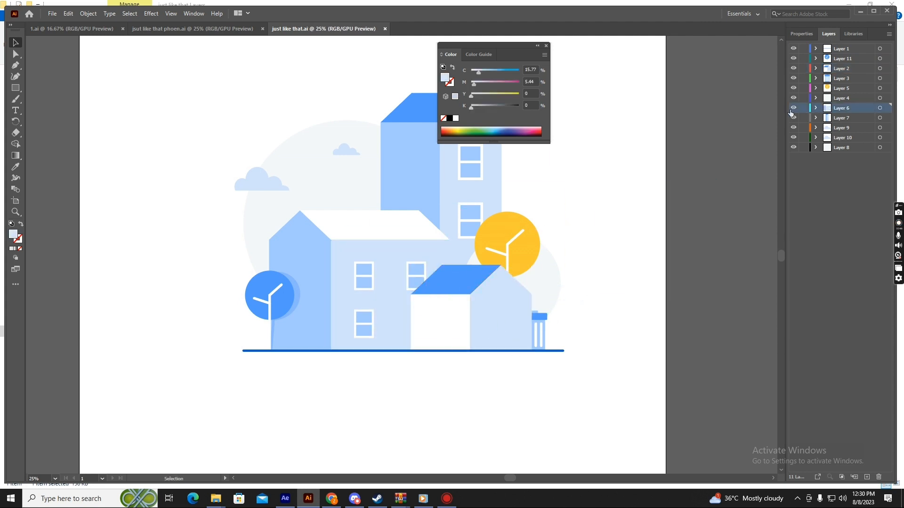
- Toggle the visibility of Layer 6 and Layer 7 to check their artwork, and try moving the yellow tree, undoing the move
{"action": "left_click", "coordinate": [794, 107]}
{"action": "left_click", "coordinate": [793, 108]}
{"action": "left_click", "coordinate": [794, 108]}
{"action": "left_click", "coordinate": [794, 108]}
{"action": "left_click", "coordinate": [490, 189]}
{"action": "left_click", "coordinate": [793, 118]}
{"action": "left_click", "coordinate": [793, 117]}
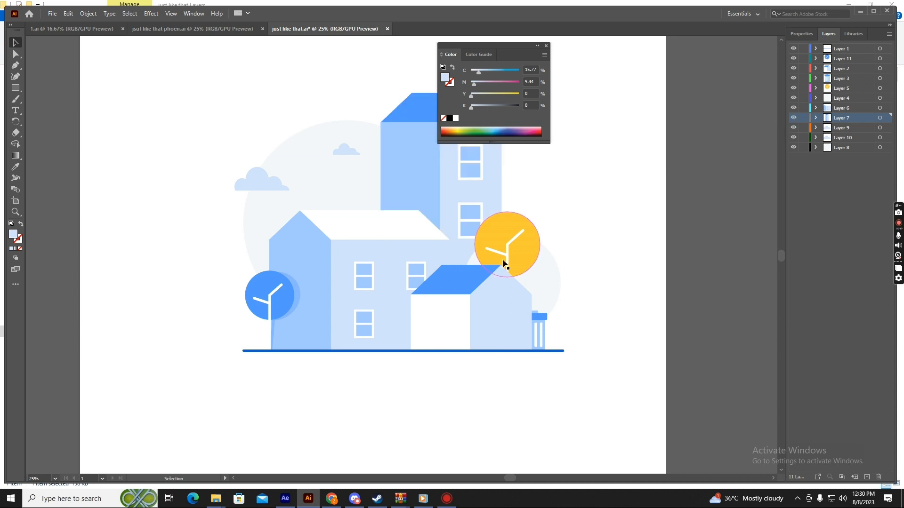
{"action": "left_click_drag", "start_coordinate": [503, 263], "coordinate": [606, 243]}
{"action": "key", "text": "ctrl+z"}
- Switch to After Effects and preview the house animation around 0:00:00:15
{"action": "left_click", "coordinate": [285, 498]}
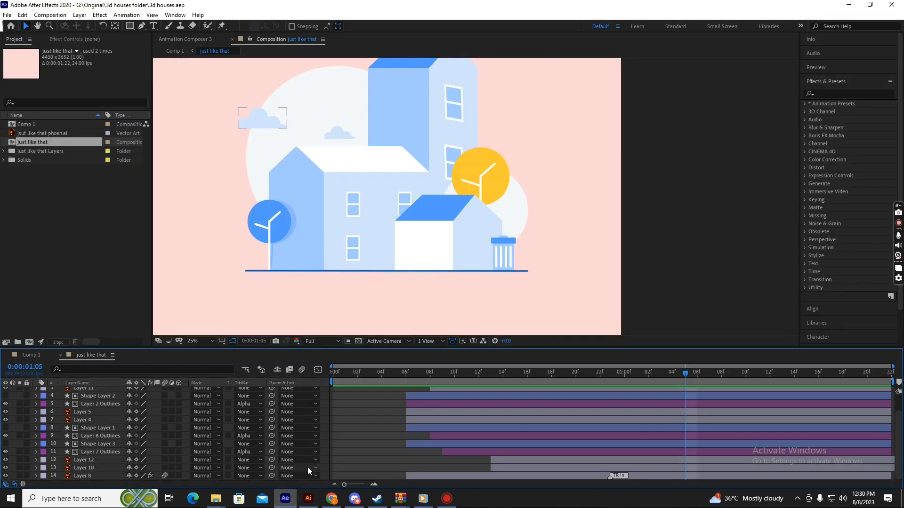
{"action": "left_click_drag", "start_coordinate": [399, 375], "coordinate": [516, 382]}
{"action": "key", "text": "space"}
{"action": "key", "text": "space"}
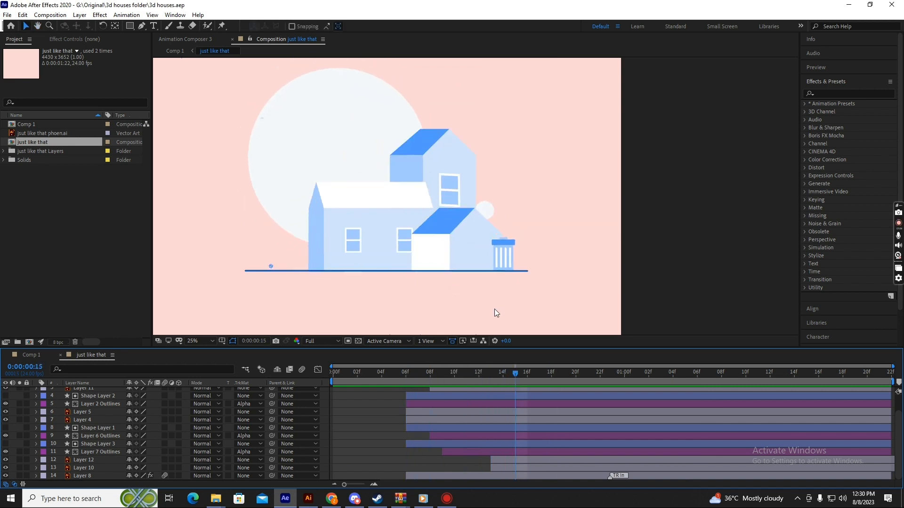
- Solo Layer 2 Outlines and remove its Position keyframes at 0:00:01:02, so the house rests at its final position
{"action": "left_click", "coordinate": [479, 259]}
{"action": "left_click", "coordinate": [19, 404]}
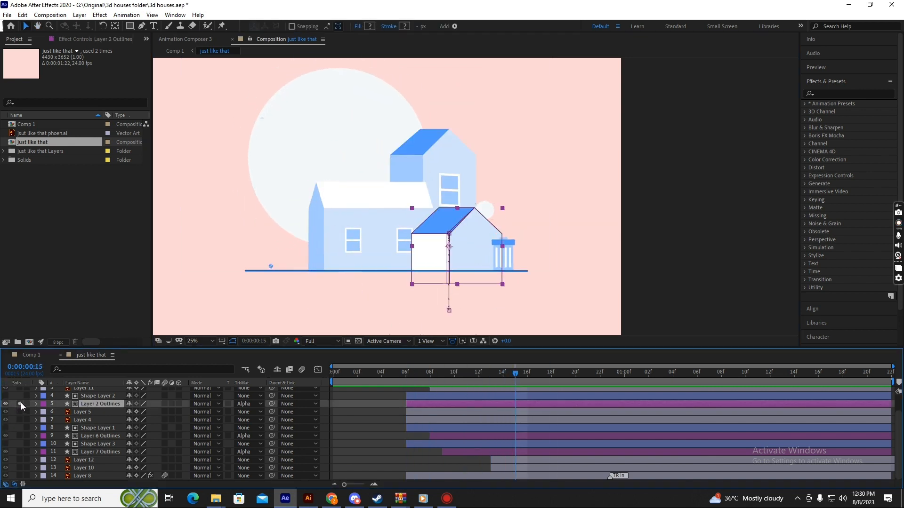
{"action": "key", "text": "p"}
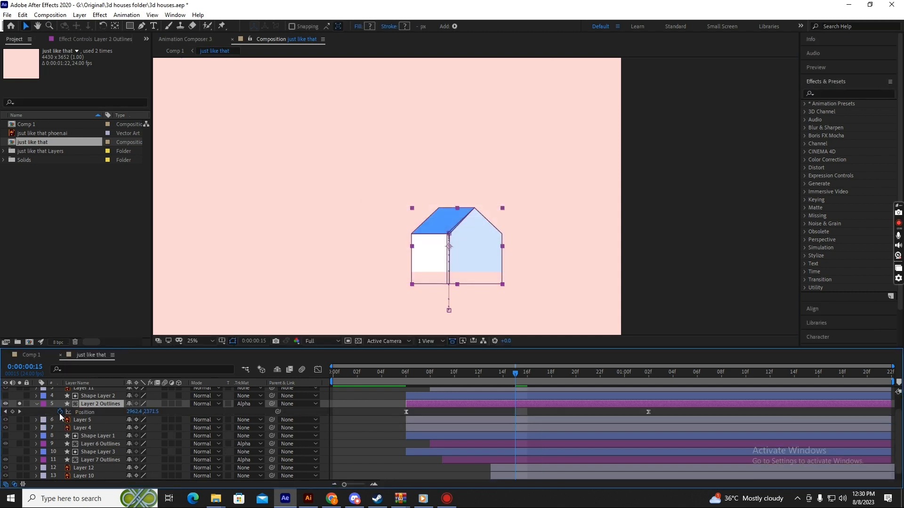
{"action": "key", "text": "ctrl+z"}
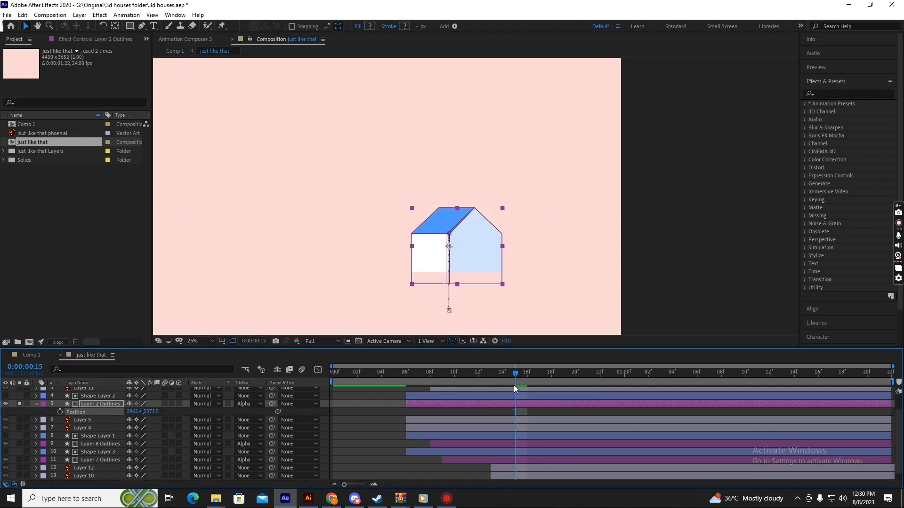
{"action": "left_click_drag", "start_coordinate": [515, 384], "coordinate": [647, 399]}
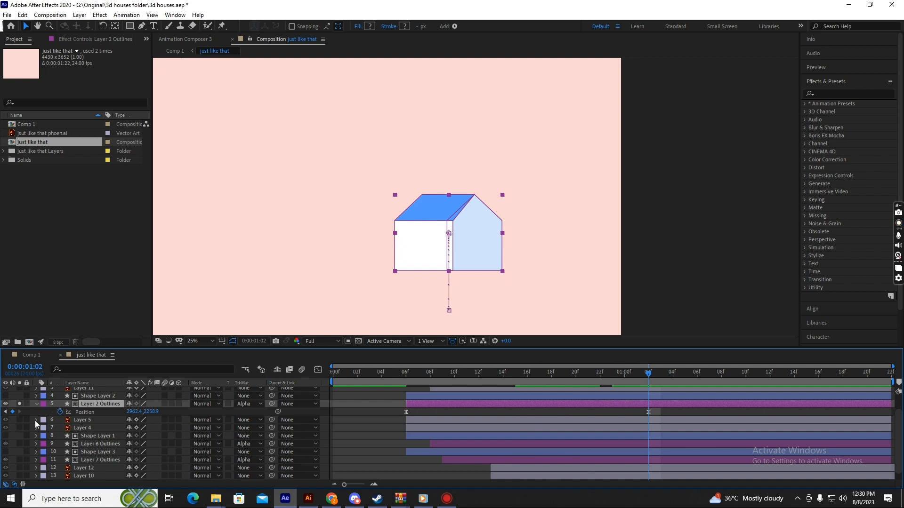
{"action": "left_click", "coordinate": [61, 412]}
{"action": "left_click_drag", "start_coordinate": [458, 381], "coordinate": [412, 378]}
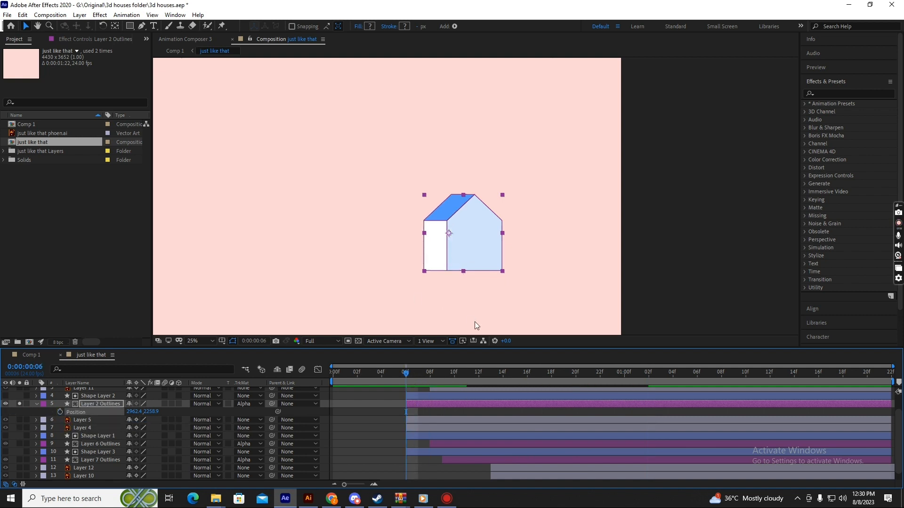
- Try to create shapes from the Layer 5 vector artwork
{"action": "left_click", "coordinate": [85, 420]}
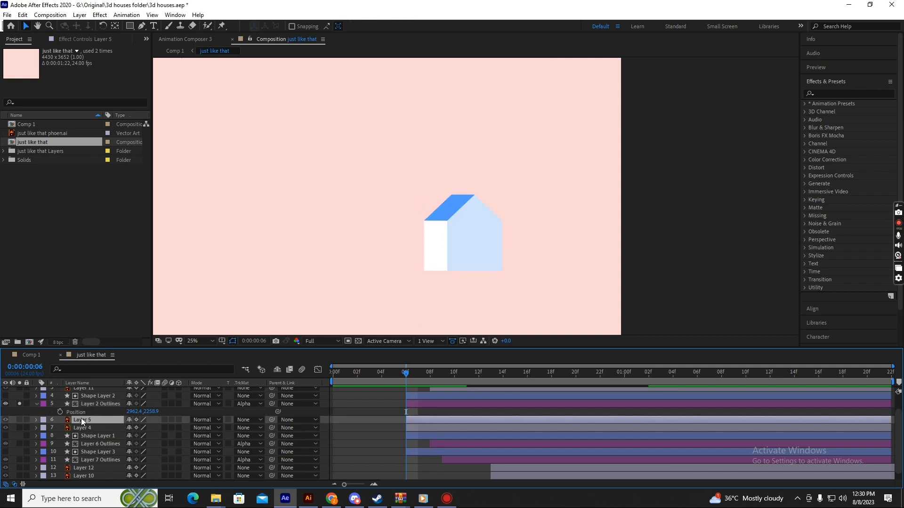
{"action": "right_click", "coordinate": [81, 420]}
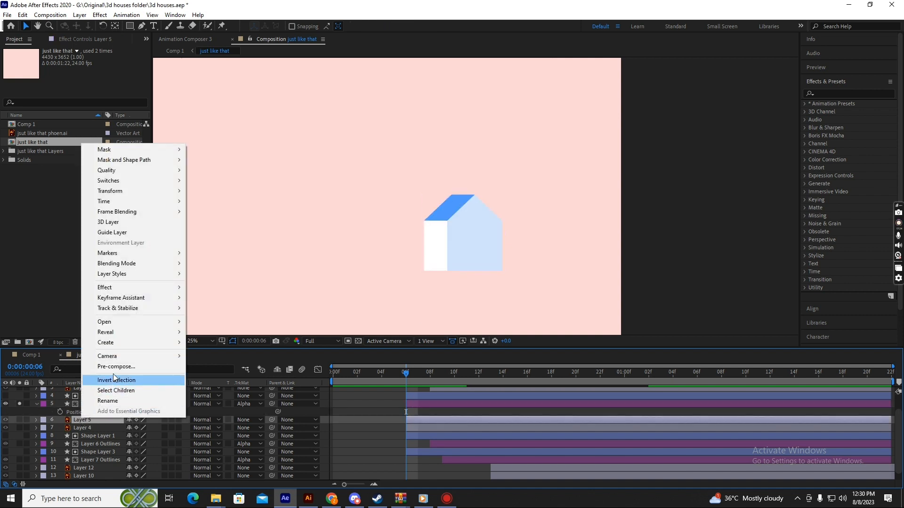
{"action": "mouse_move", "coordinate": [121, 346]}
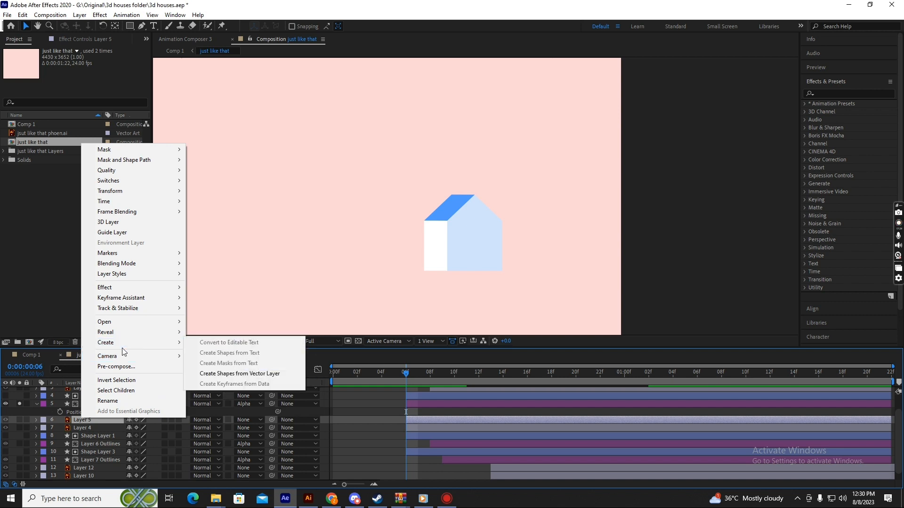
{"action": "left_click", "coordinate": [224, 374]}
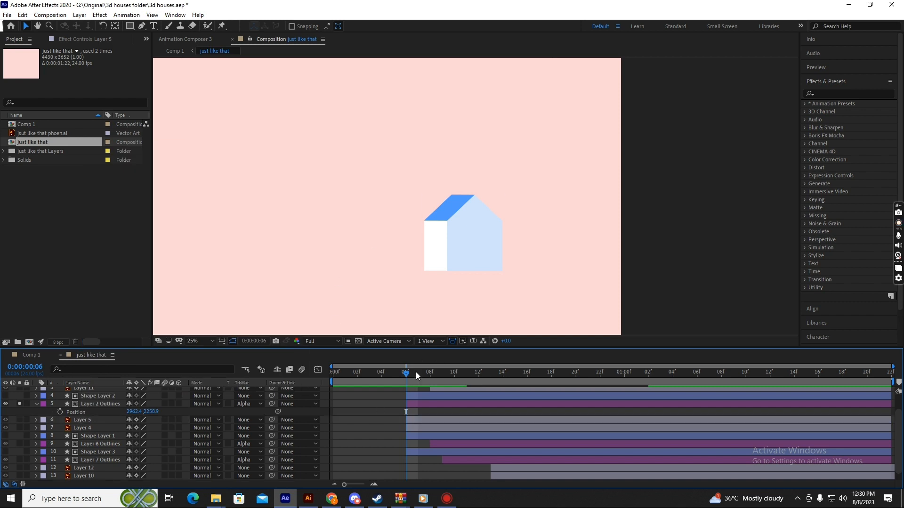
- Add a Path keyframe to Group 1 of Layer 2 Outlines at the layer's in point, 0:00:00:06
{"action": "left_click", "coordinate": [453, 252]}
{"action": "left_click", "coordinate": [453, 247]}
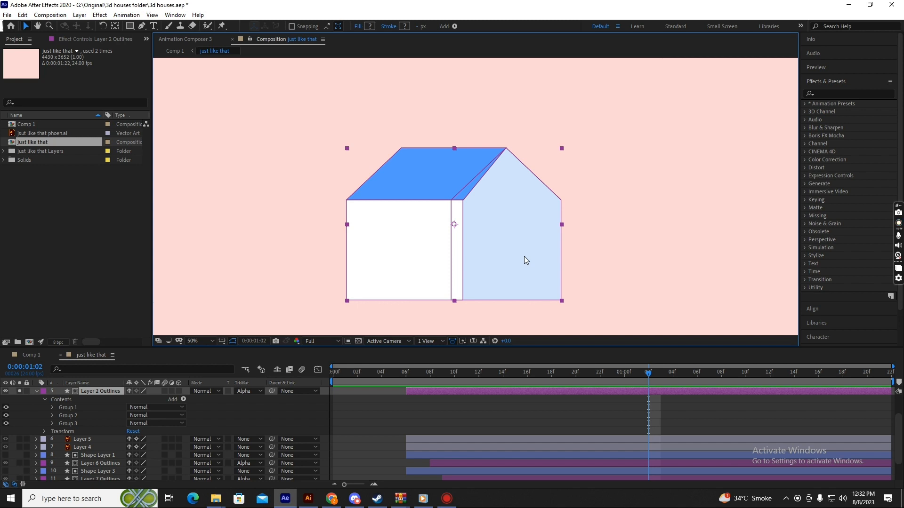
{"action": "key", "text": "i"}
{"action": "left_click", "coordinate": [52, 407]}
{"action": "left_click", "coordinate": [62, 416]}
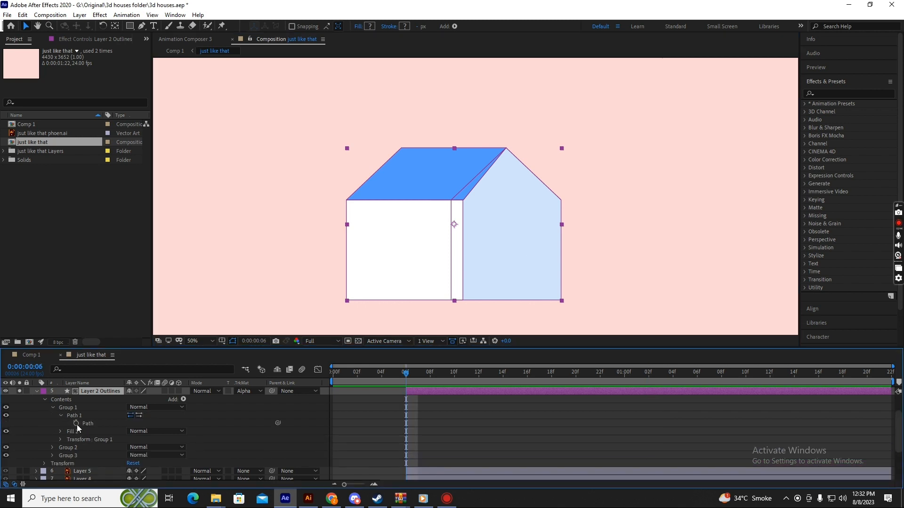
{"action": "left_click", "coordinate": [76, 424]}
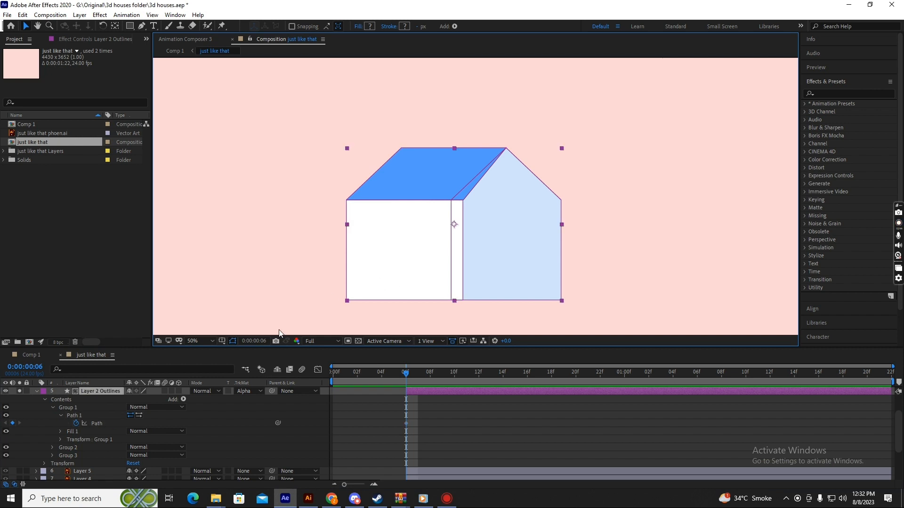
- Add Path keyframes to Group 2 and Group 3 of Layer 2 Outlines at 0:00:00:06
{"action": "left_click", "coordinate": [52, 448]}
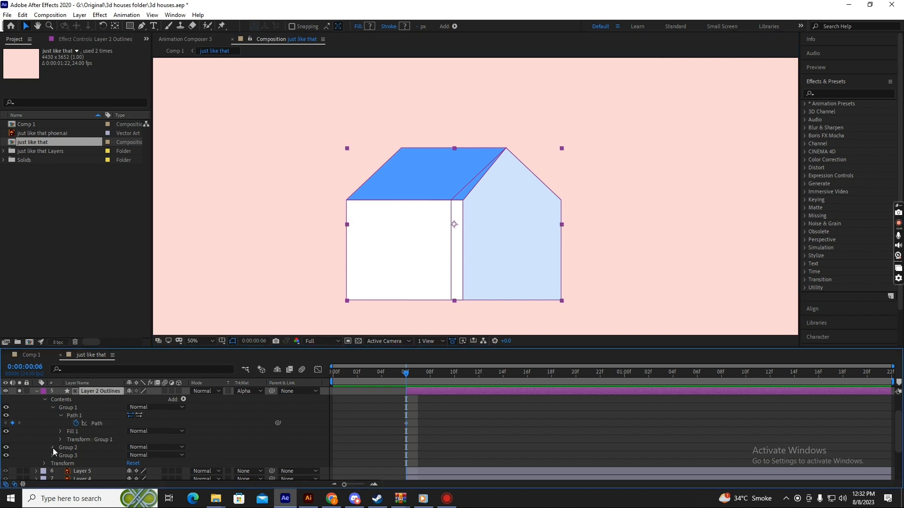
{"action": "left_click", "coordinate": [61, 456]}
{"action": "left_click", "coordinate": [77, 459]}
{"action": "scroll", "coordinate": [71, 452], "scroll_direction": "down", "scroll_amount": 2}
{"action": "left_click", "coordinate": [52, 436]}
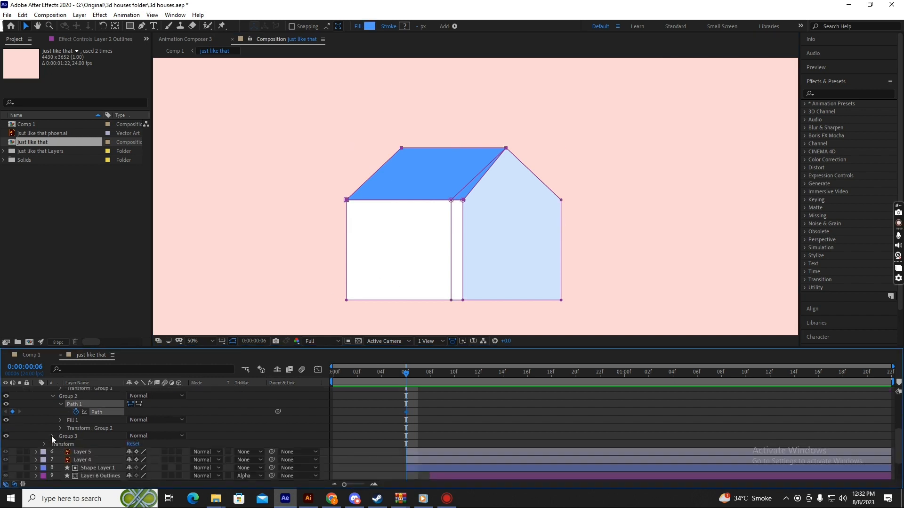
{"action": "left_click", "coordinate": [61, 444]}
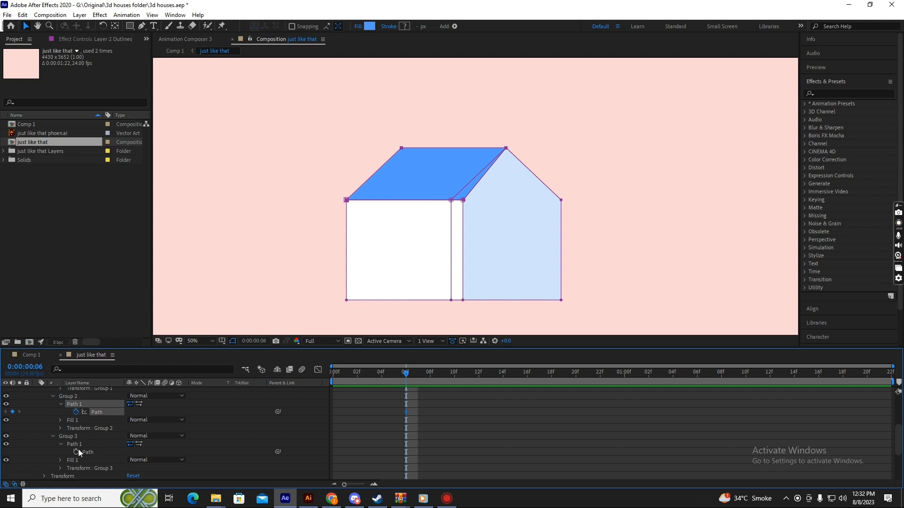
{"action": "left_click", "coordinate": [77, 451]}
{"action": "scroll", "coordinate": [475, 430], "scroll_direction": "up", "scroll_amount": 3}
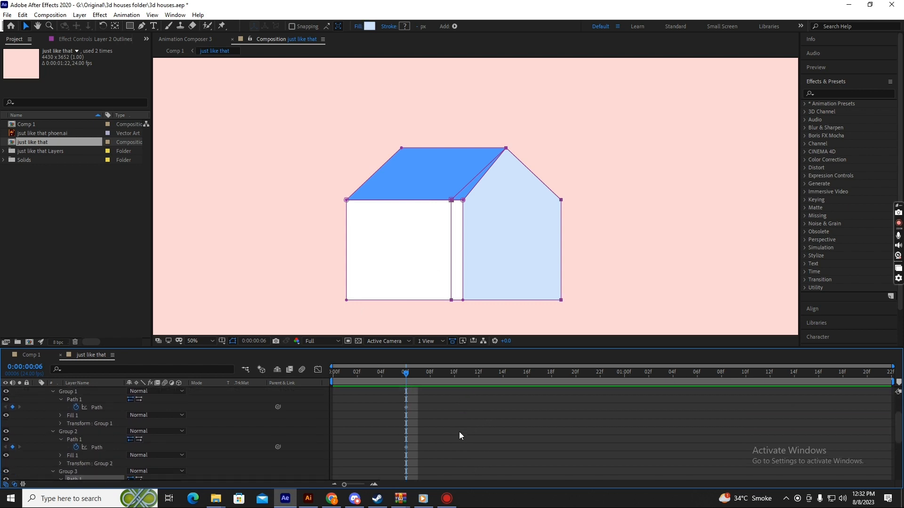
- Add Path keyframes to Groups 1, 2 and 3 of Layer 2 Outlines at 0:00:01:02
{"action": "key", "text": "shift+Page_Down"}
{"action": "key", "text": "shift+Page_Down"}
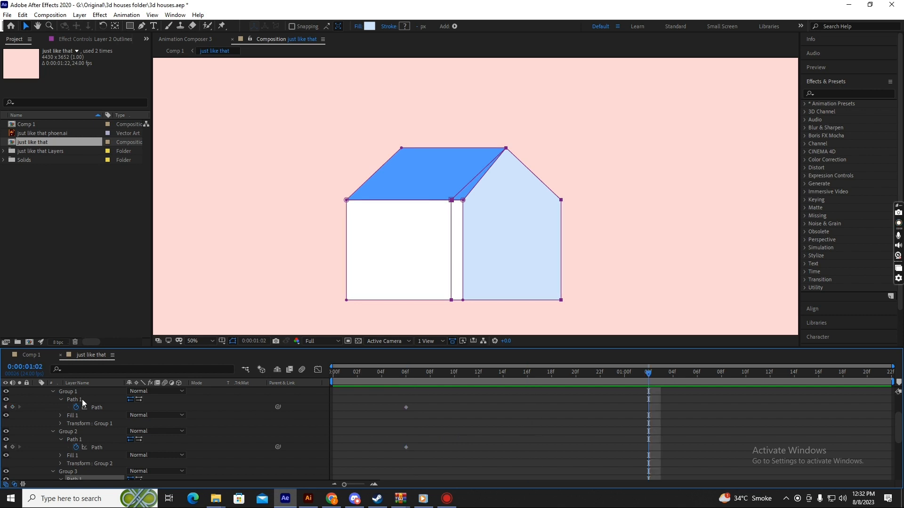
{"action": "left_click", "coordinate": [13, 408]}
{"action": "left_click", "coordinate": [12, 448]}
{"action": "scroll", "coordinate": [17, 454], "scroll_direction": "down", "scroll_amount": 1}
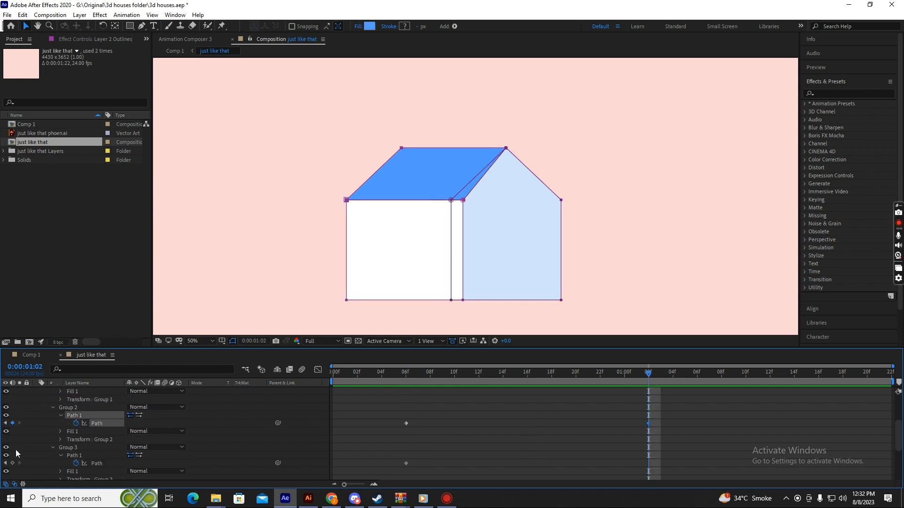
{"action": "left_click", "coordinate": [12, 463]}
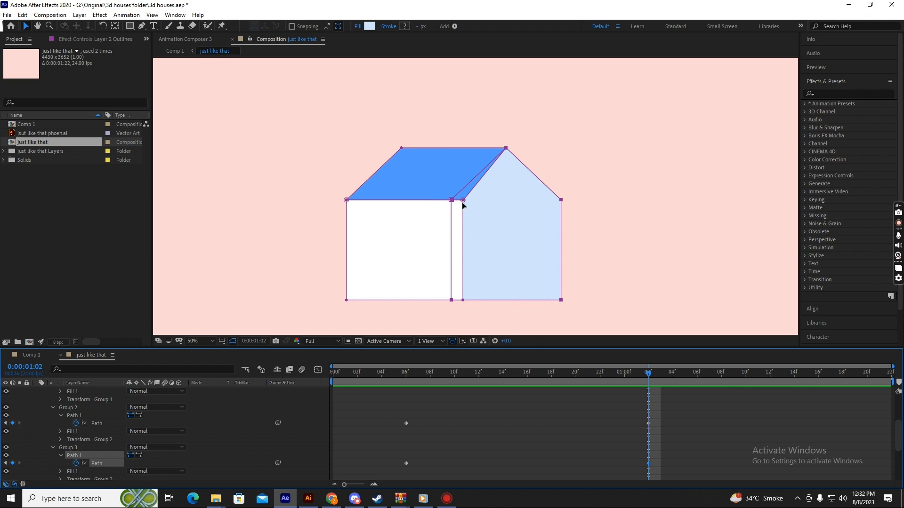
- At 0:00:01:02, move the white wall's two inner corners onto the adjoining edge of the light blue gable wall
{"action": "scroll", "coordinate": [466, 205], "scroll_direction": "up", "scroll_amount": 2}
{"action": "scroll", "coordinate": [492, 415], "scroll_direction": "up", "scroll_amount": 3}
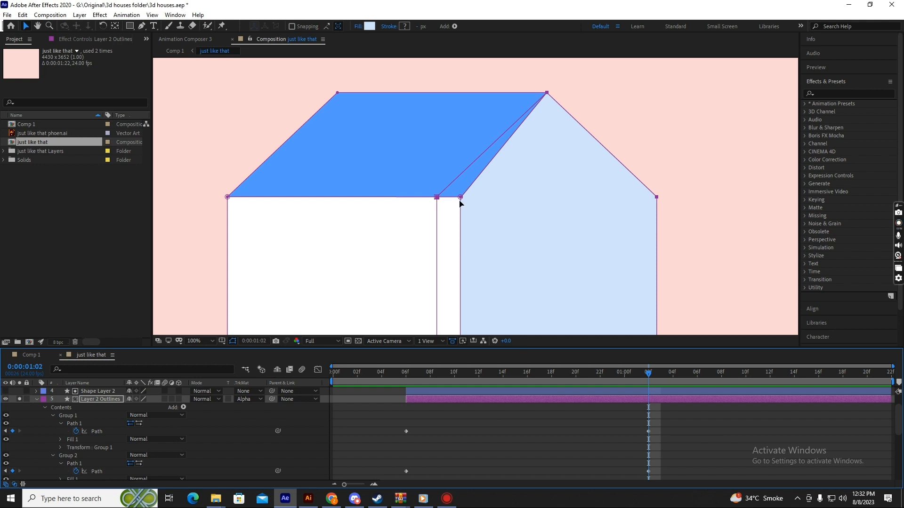
{"action": "left_click_drag", "start_coordinate": [461, 199], "coordinate": [437, 198]}
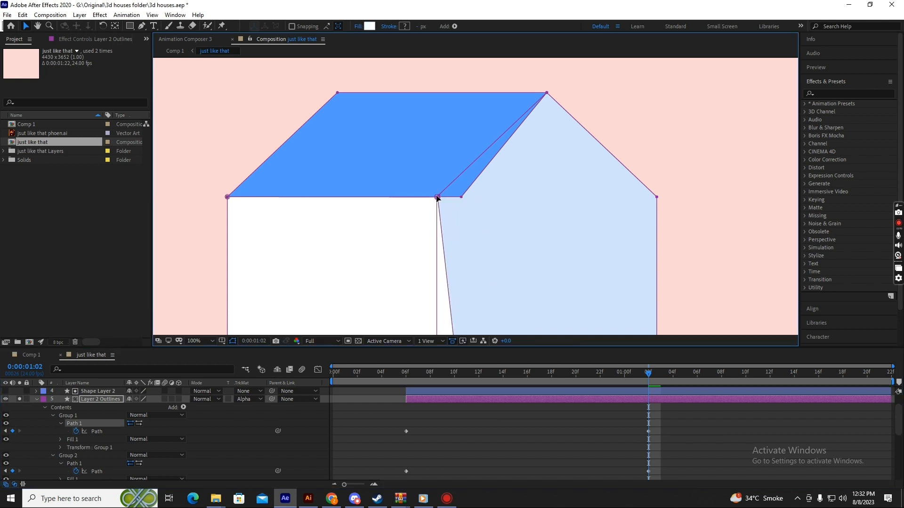
{"action": "scroll", "coordinate": [461, 224], "scroll_direction": "down", "scroll_amount": 2}
{"action": "scroll", "coordinate": [496, 266], "scroll_direction": "up", "scroll_amount": 2}
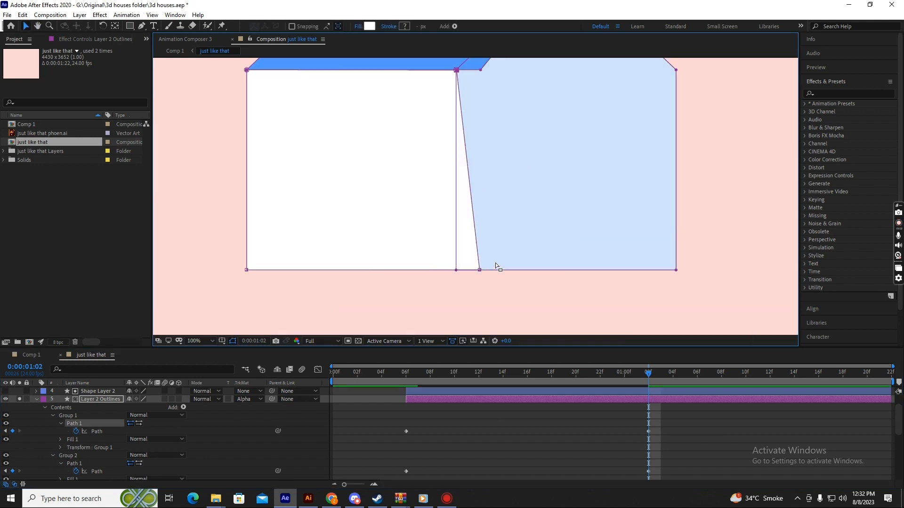
{"action": "left_click_drag", "start_coordinate": [480, 271], "coordinate": [457, 273]}
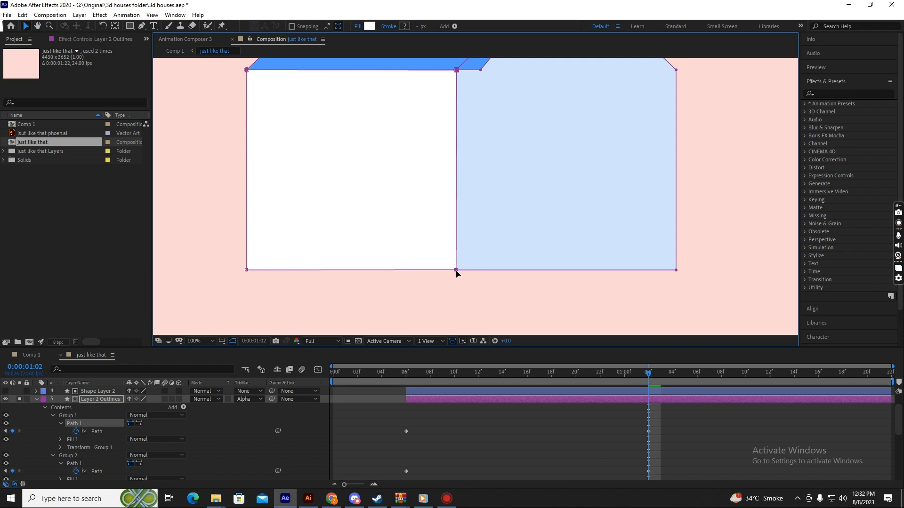
{"action": "scroll", "coordinate": [458, 267], "scroll_direction": "down", "scroll_amount": 2}
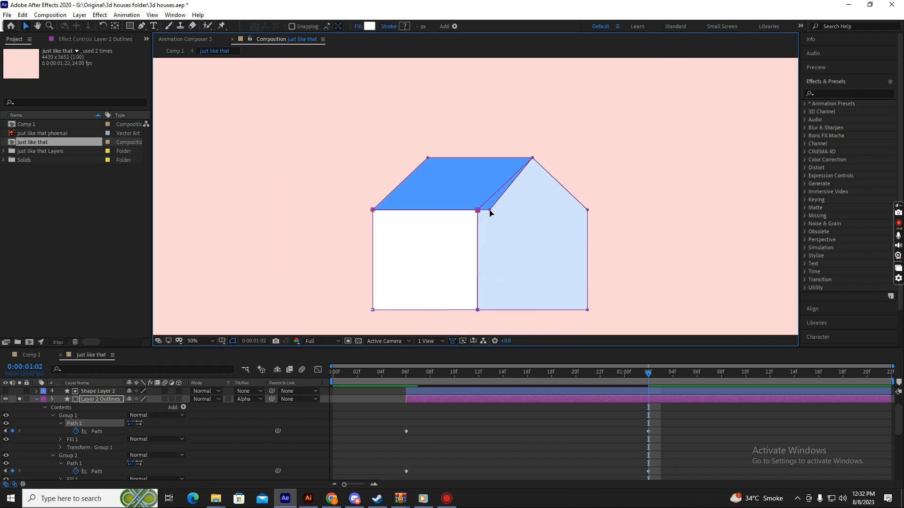
- Move the blue roof's lower inner corner onto the shared corner of the white and light blue walls
{"action": "scroll", "coordinate": [491, 210], "scroll_direction": "up", "scroll_amount": 2}
{"action": "left_click_drag", "start_coordinate": [490, 212], "coordinate": [467, 212]}
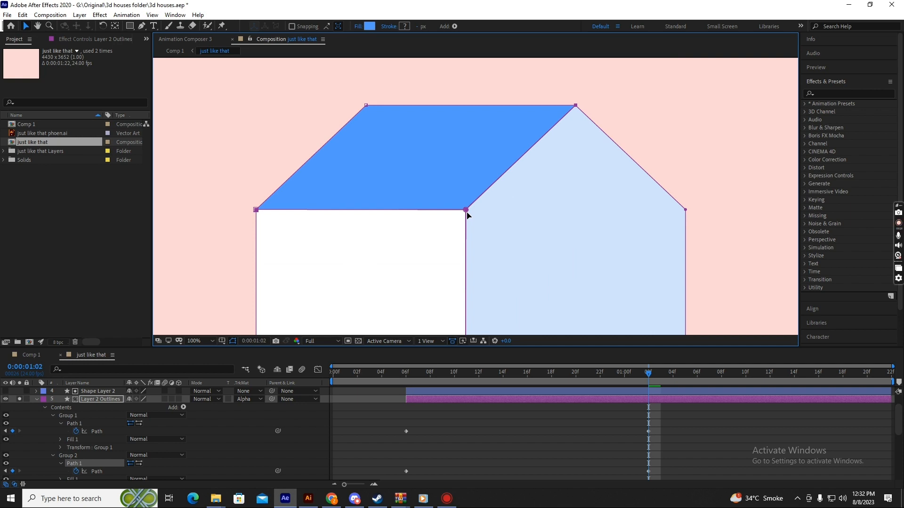
{"action": "scroll", "coordinate": [467, 215], "scroll_direction": "down", "scroll_amount": 2}
{"action": "scroll", "coordinate": [465, 214], "scroll_direction": "right", "scroll_amount": 2}
{"action": "left_click", "coordinate": [508, 443]}
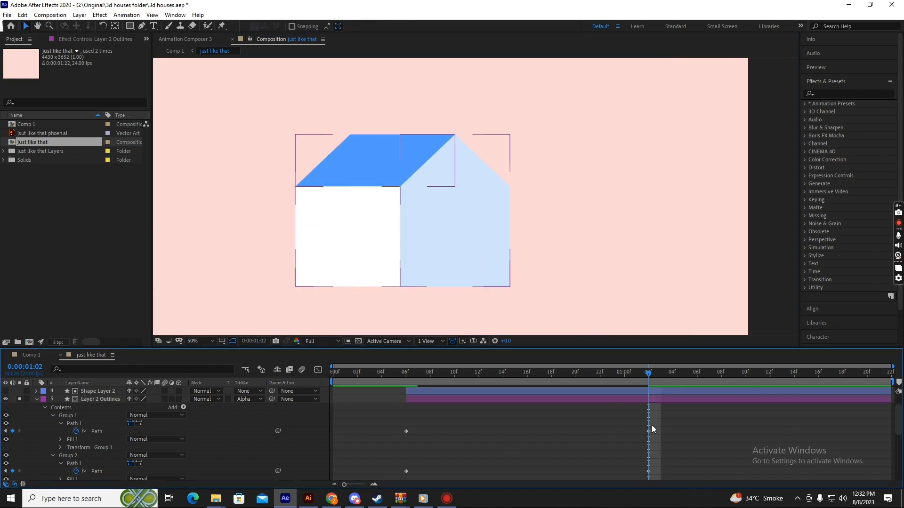
- Scrub back to 0:00:00:06 and review the wall and roof path animation and its keyframes
{"action": "scroll", "coordinate": [634, 391], "scroll_direction": "up", "scroll_amount": 2}
{"action": "left_click_drag", "start_coordinate": [648, 389], "coordinate": [407, 398]}
{"action": "scroll", "coordinate": [457, 440], "scroll_direction": "down", "scroll_amount": 3}
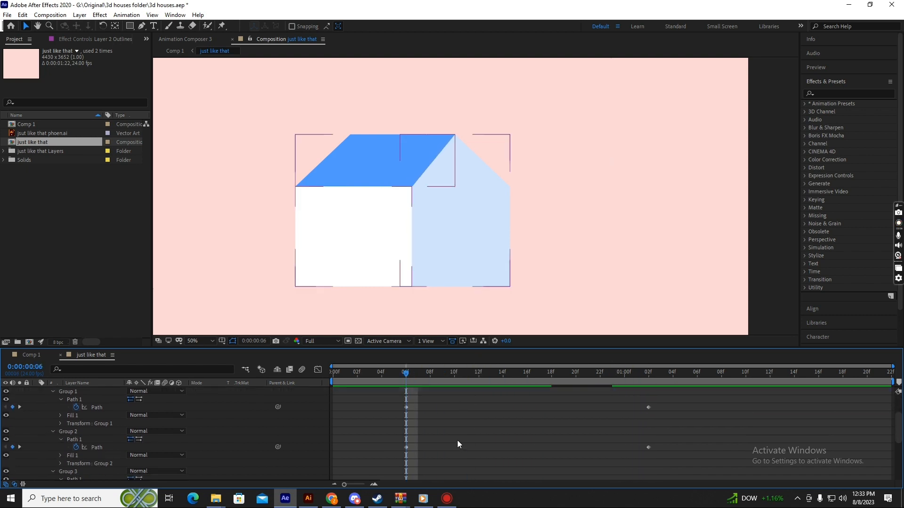
{"action": "scroll", "coordinate": [458, 444], "scroll_direction": "down", "scroll_amount": 1}
{"action": "left_click", "coordinate": [419, 391]}
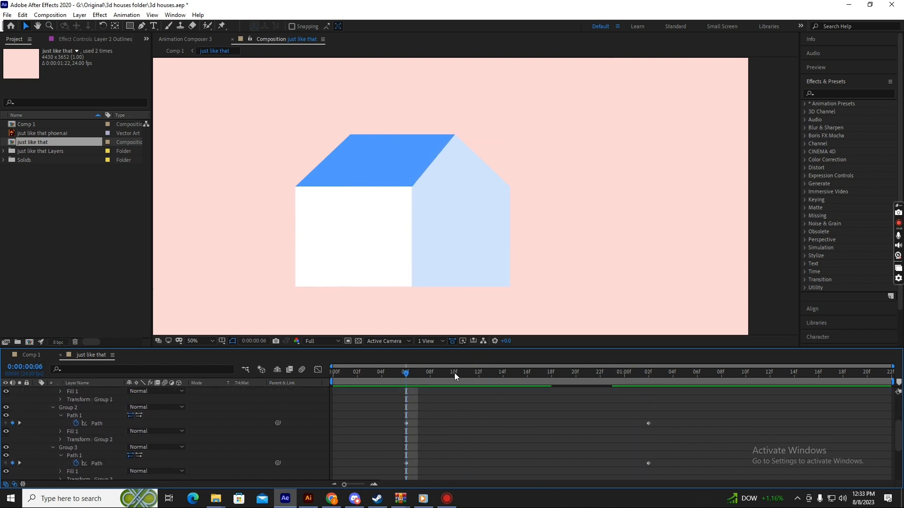
- At 0:00:00:06, move the white wall's two outer corners inward to narrow the wall
{"action": "left_click_drag", "start_coordinate": [454, 372], "coordinate": [539, 390]}
{"action": "left_click_drag", "start_coordinate": [467, 373], "coordinate": [408, 387]}
{"action": "left_click", "coordinate": [362, 248]}
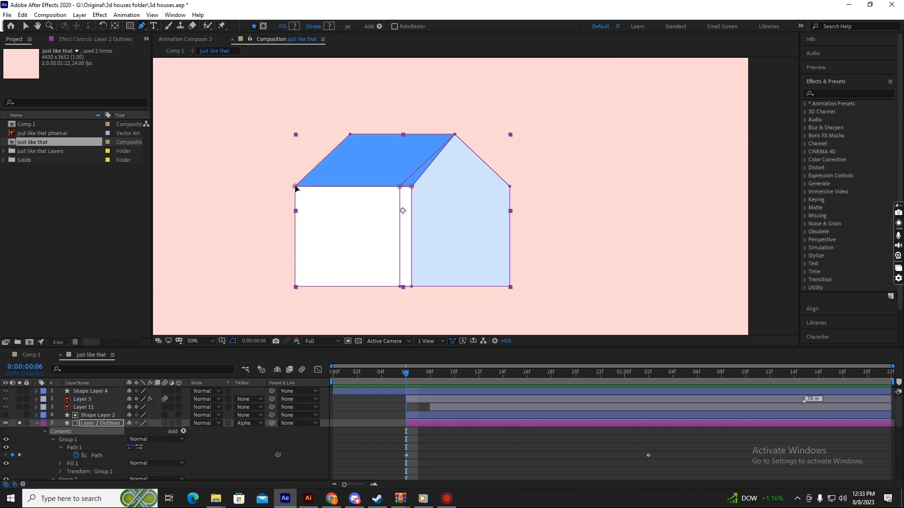
{"action": "left_click_drag", "start_coordinate": [295, 187], "coordinate": [338, 190]}
{"action": "left_click_drag", "start_coordinate": [296, 287], "coordinate": [338, 290]}
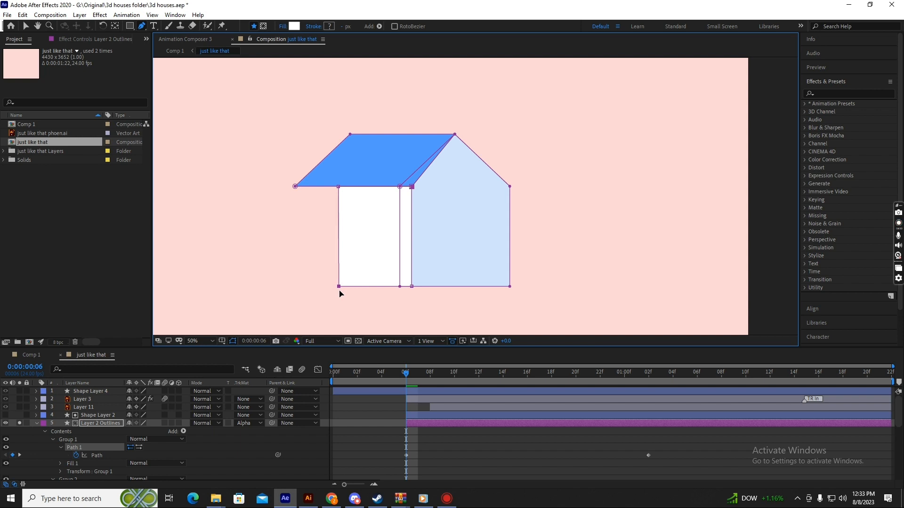
- Move the blue roof's outer lower corner onto the narrowed white wall's upper corner and shift its outer ridge corner inward
{"action": "left_click_drag", "start_coordinate": [296, 186], "coordinate": [339, 188]}
{"action": "scroll", "coordinate": [340, 187], "scroll_direction": "up", "scroll_amount": 2}
{"action": "scroll", "coordinate": [349, 160], "scroll_direction": "down", "scroll_amount": 1}
{"action": "left_click_drag", "start_coordinate": [384, 137], "coordinate": [356, 185]}
{"action": "left_click_drag", "start_coordinate": [338, 114], "coordinate": [431, 130]}
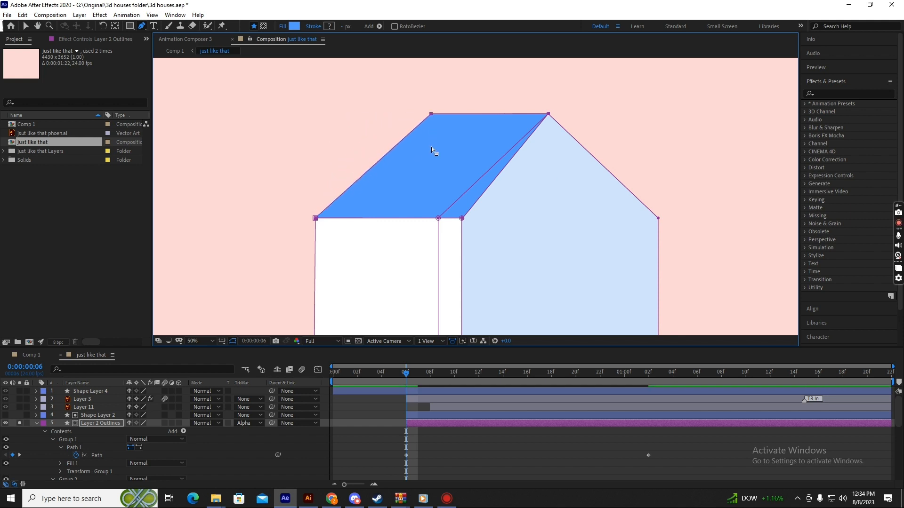
- Move the roof's inner lower corner and the white wall's two inner corners slightly toward the white wall's outer side
{"action": "scroll", "coordinate": [432, 147], "scroll_direction": "down", "scroll_amount": 2}
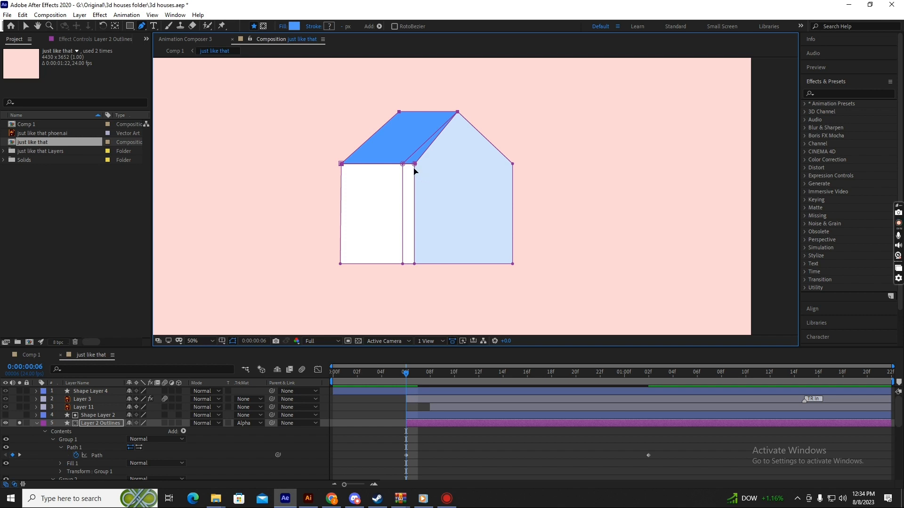
{"action": "scroll", "coordinate": [412, 169], "scroll_direction": "up", "scroll_amount": 2}
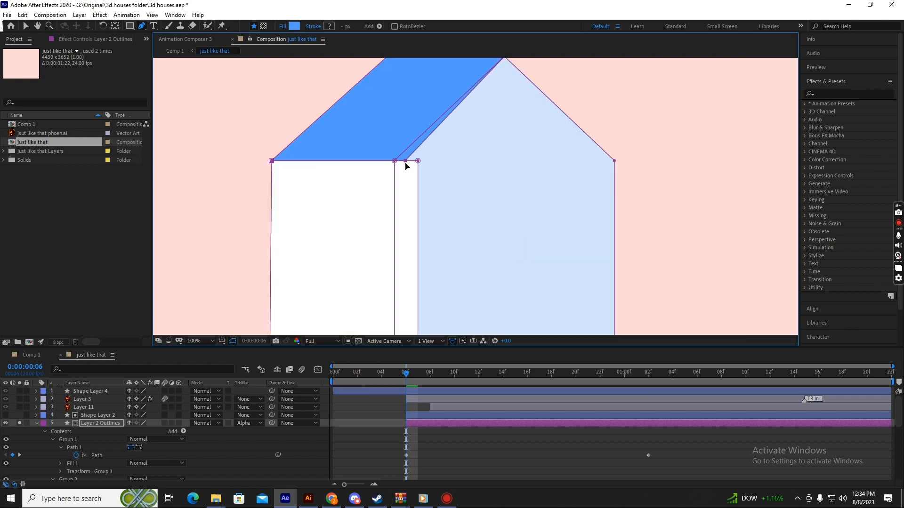
{"action": "left_click_drag", "start_coordinate": [418, 162], "coordinate": [406, 162]}
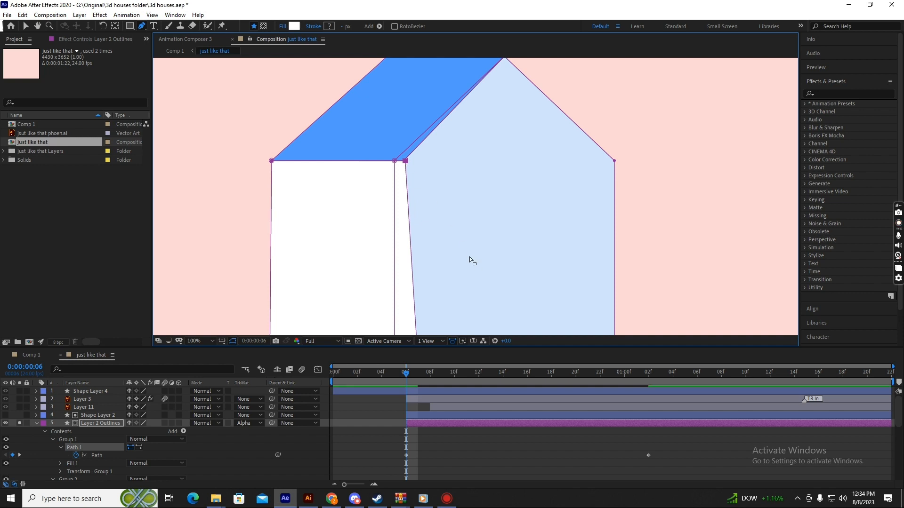
{"action": "scroll", "coordinate": [470, 256], "scroll_direction": "down", "scroll_amount": 2}
{"action": "scroll", "coordinate": [441, 293], "scroll_direction": "up", "scroll_amount": 2}
{"action": "left_click_drag", "start_coordinate": [453, 292], "coordinate": [439, 294]}
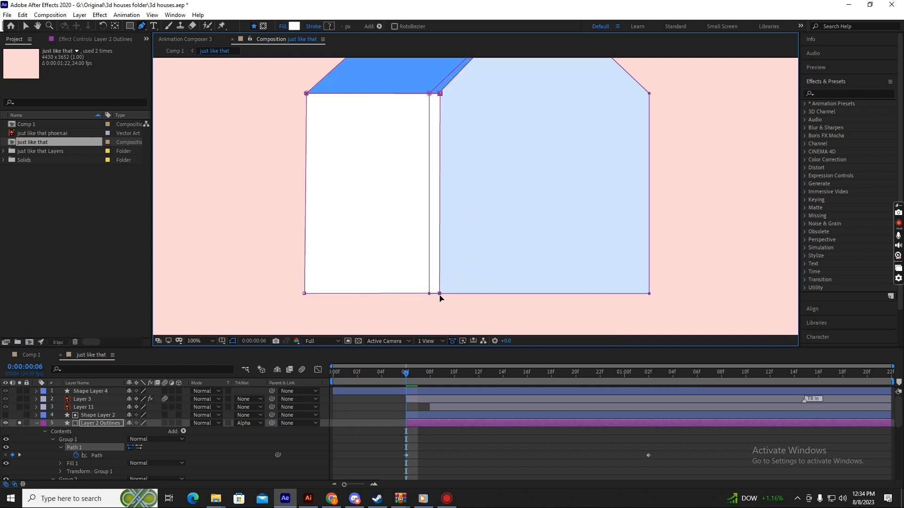
{"action": "scroll", "coordinate": [444, 286], "scroll_direction": "down", "scroll_amount": 2}
{"action": "left_click_drag", "start_coordinate": [476, 264], "coordinate": [456, 277]}
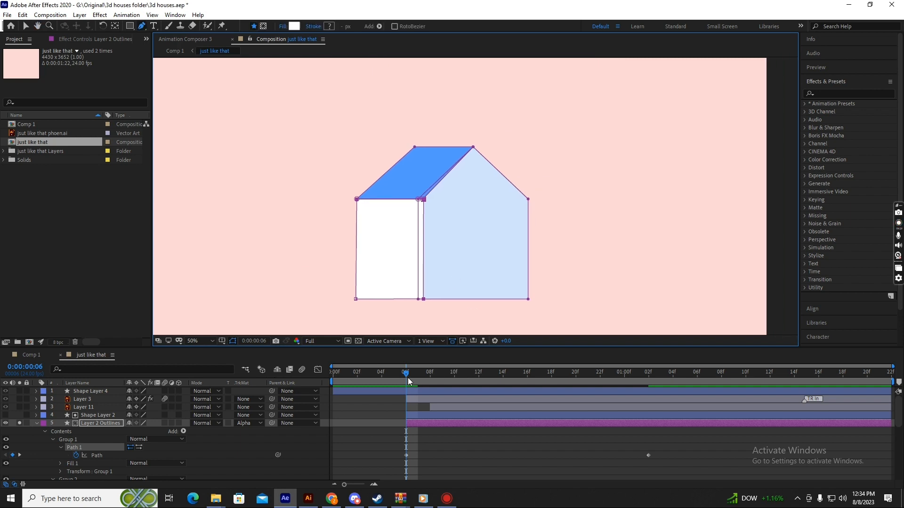
- Play back the house path animation and return to 0:00:00:06
{"action": "key", "text": "space"}
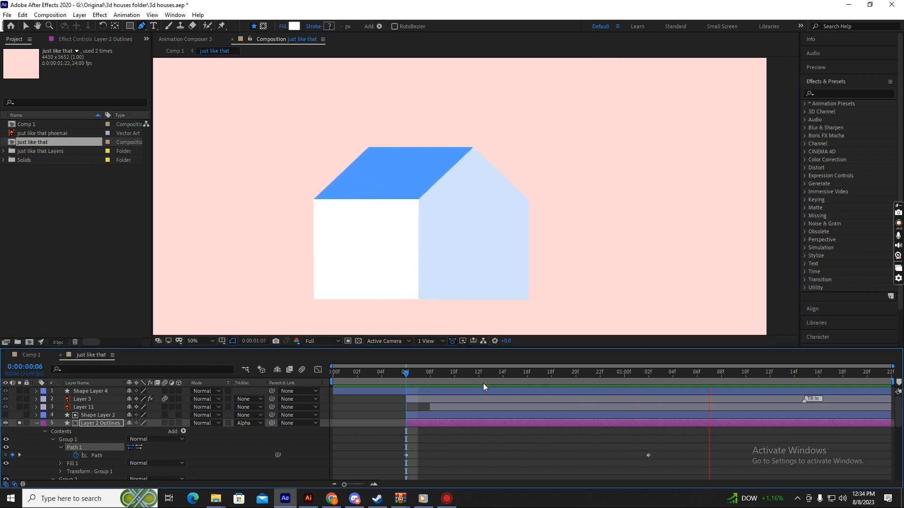
{"action": "left_click", "coordinate": [419, 375]}
{"action": "left_click_drag", "start_coordinate": [419, 376], "coordinate": [407, 380]}
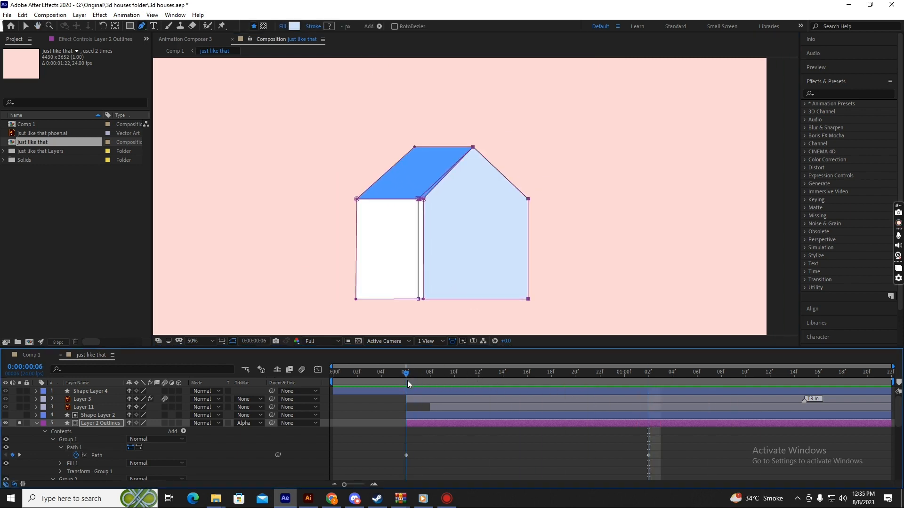
- Fine-tune the corner where the roof, white wall and gable wall meet at 0:00:00:06, and preview the animation
{"action": "scroll", "coordinate": [423, 206], "scroll_direction": "up", "scroll_amount": 6}
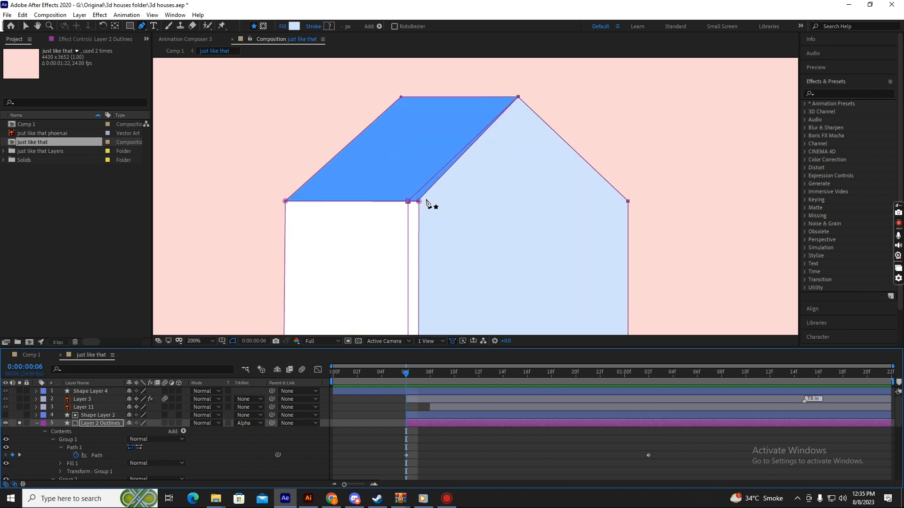
{"action": "left_click_drag", "start_coordinate": [407, 208], "coordinate": [400, 208]}
{"action": "scroll", "coordinate": [401, 210], "scroll_direction": "down", "scroll_amount": 6}
{"action": "key", "text": "space"}
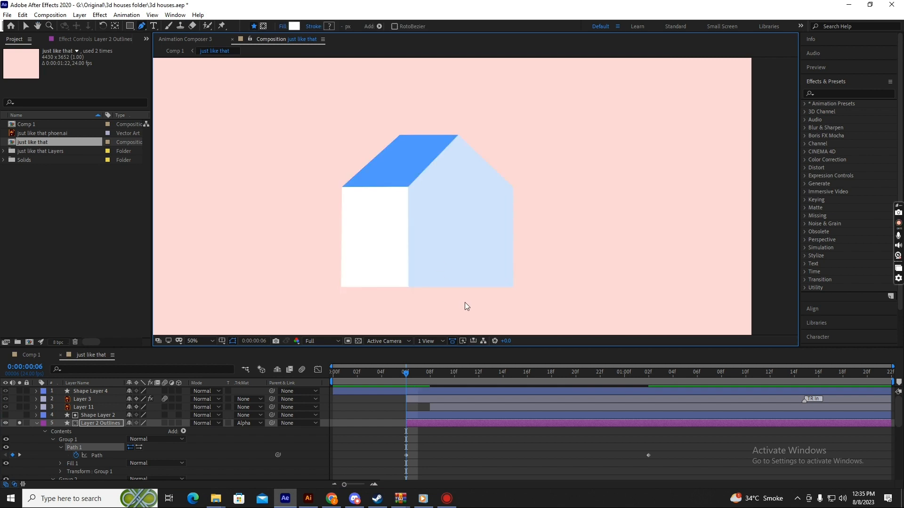
{"action": "key", "text": "space"}
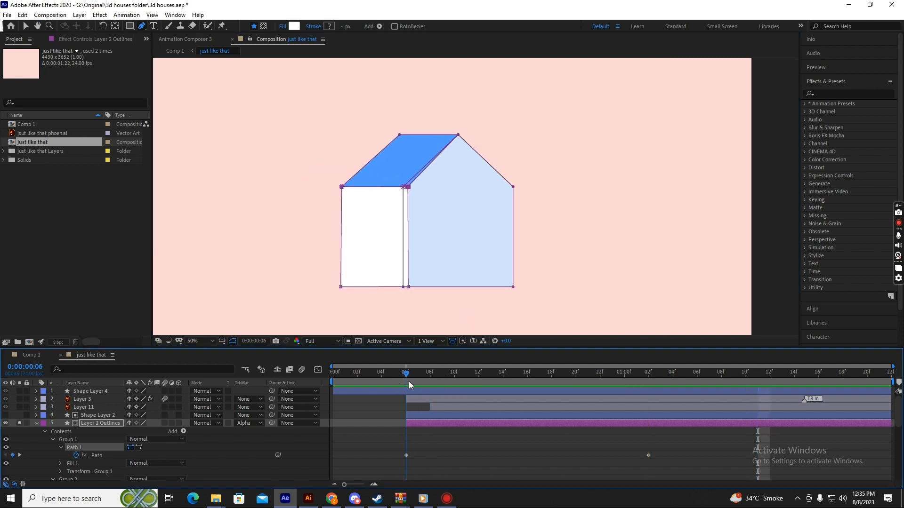
{"action": "key", "text": "space"}
{"action": "key", "text": "space"}
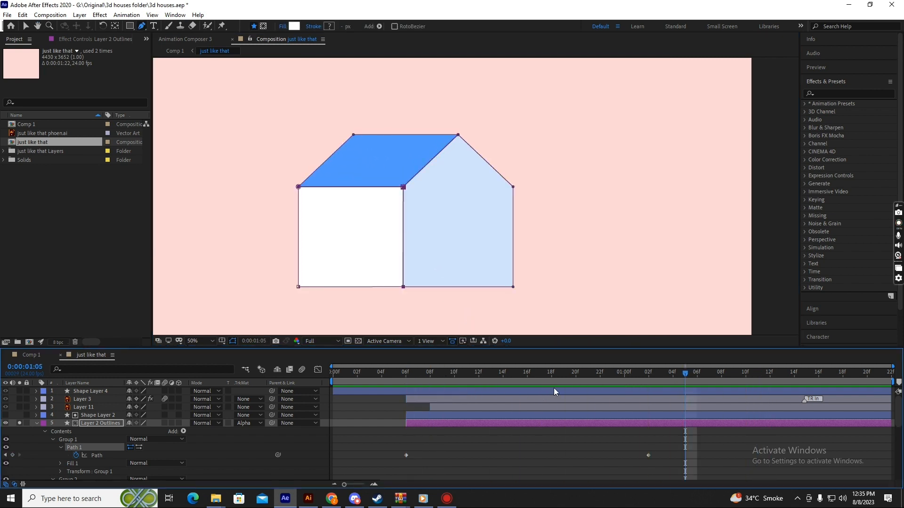
- At 0:00:01:02, move the light blue gable wall's two outer corners inward to narrow it
{"action": "left_click_drag", "start_coordinate": [658, 384], "coordinate": [648, 408]}
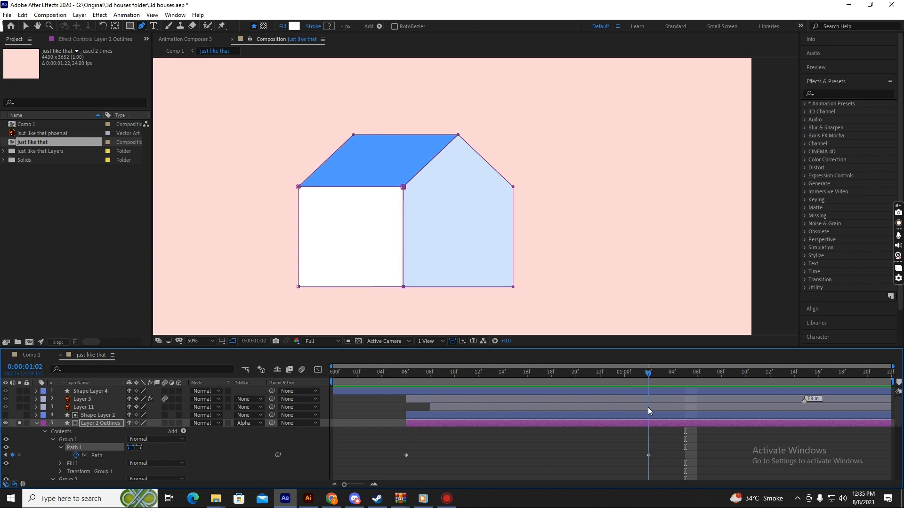
{"action": "left_click", "coordinate": [513, 188]}
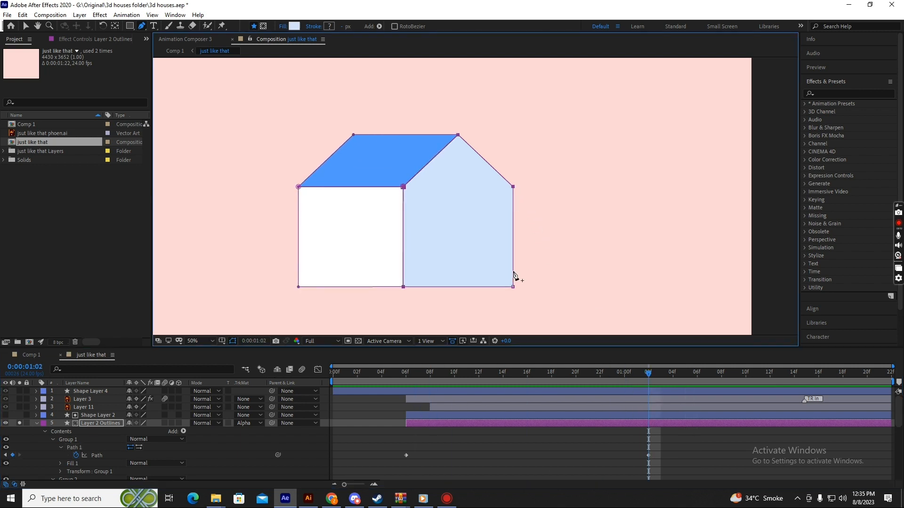
{"action": "left_click_drag", "start_coordinate": [514, 288], "coordinate": [500, 289]}
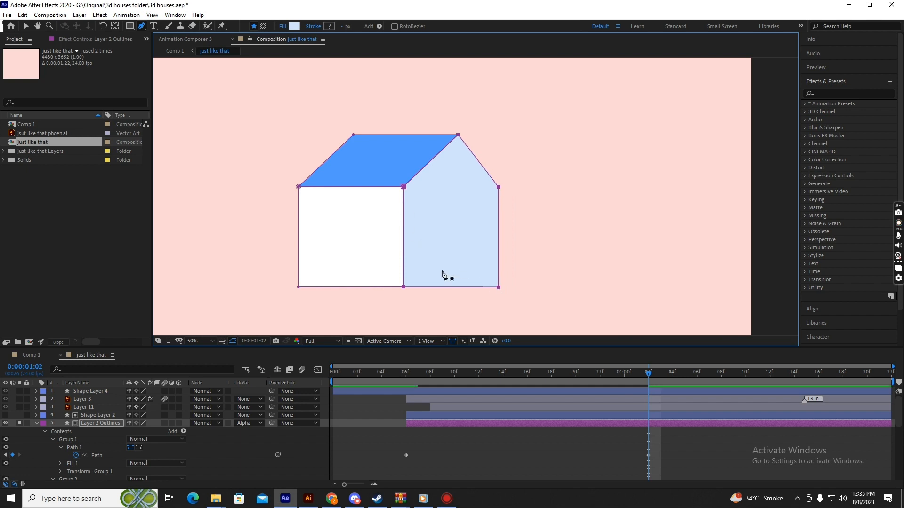
- Shift the gable wall's upper inner corner and the white wall's two inner corners toward the gable side
{"action": "scroll", "coordinate": [412, 194], "scroll_direction": "up", "scroll_amount": 4}
{"action": "left_click_drag", "start_coordinate": [376, 165], "coordinate": [407, 170]}
{"action": "scroll", "coordinate": [402, 211], "scroll_direction": "down", "scroll_amount": 4}
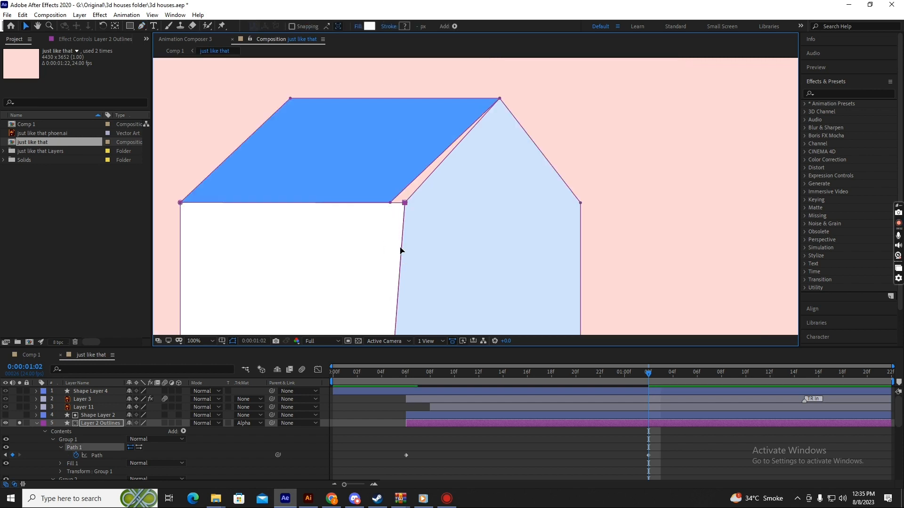
{"action": "scroll", "coordinate": [433, 245], "scroll_direction": "up", "scroll_amount": 2}
{"action": "left_click_drag", "start_coordinate": [452, 265], "coordinate": [427, 258]}
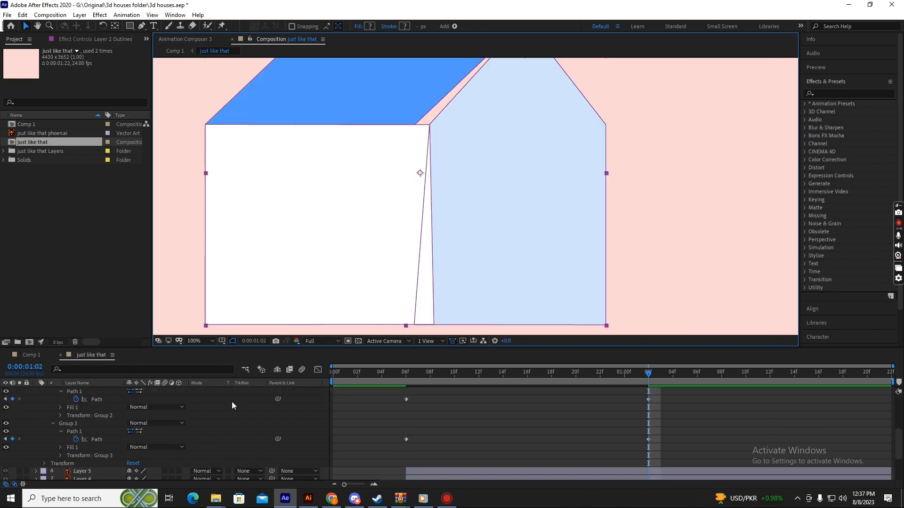
{"action": "scroll", "coordinate": [71, 404], "scroll_direction": "up", "scroll_amount": 2}
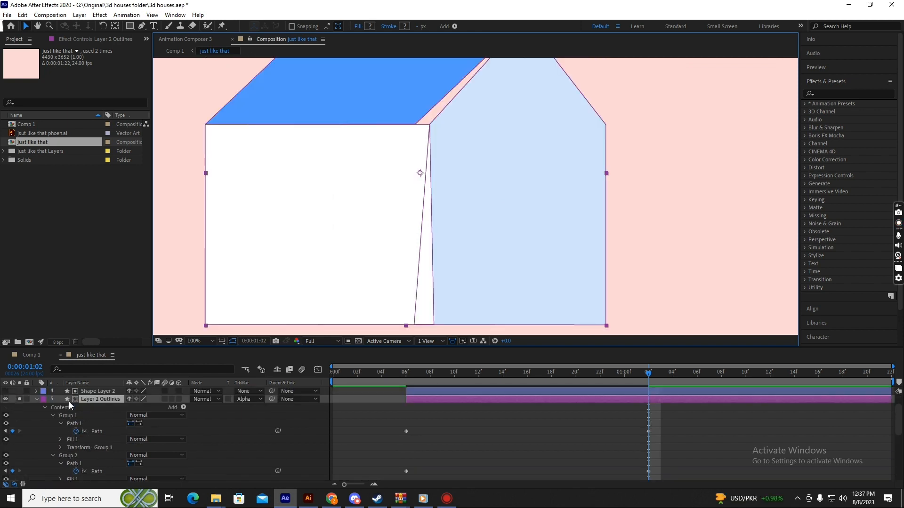
{"action": "left_click", "coordinate": [68, 439]}
{"action": "left_click", "coordinate": [407, 99]}
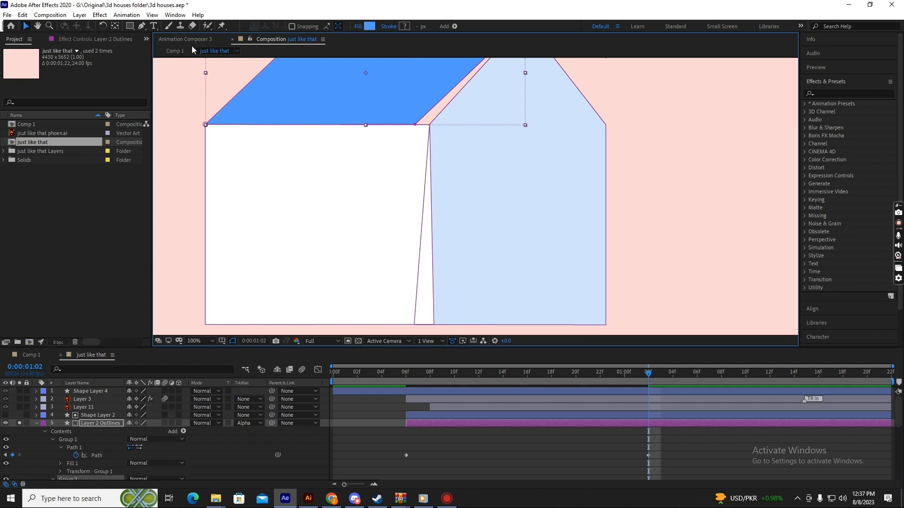
{"action": "left_click", "coordinate": [142, 27]}
{"action": "key", "text": "v"}
{"action": "left_click", "coordinate": [420, 423]}
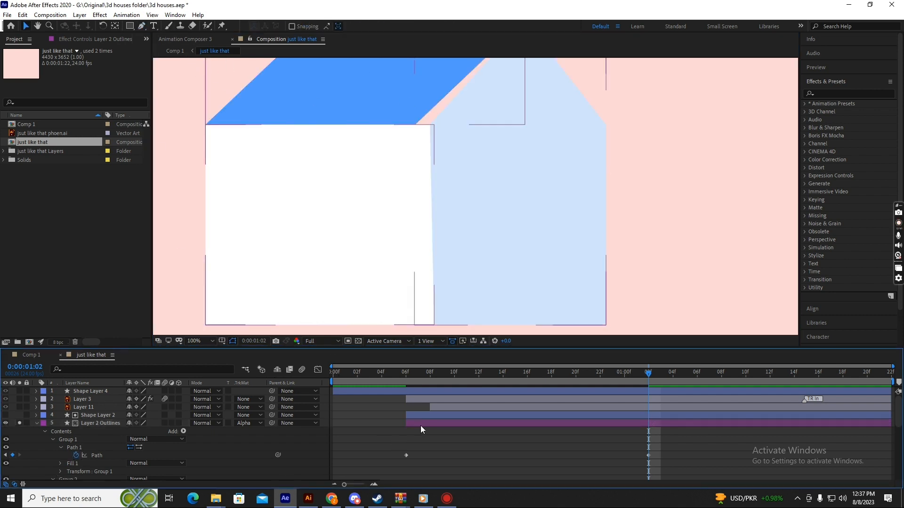
{"action": "left_click", "coordinate": [143, 26]}
{"action": "key", "text": "v"}
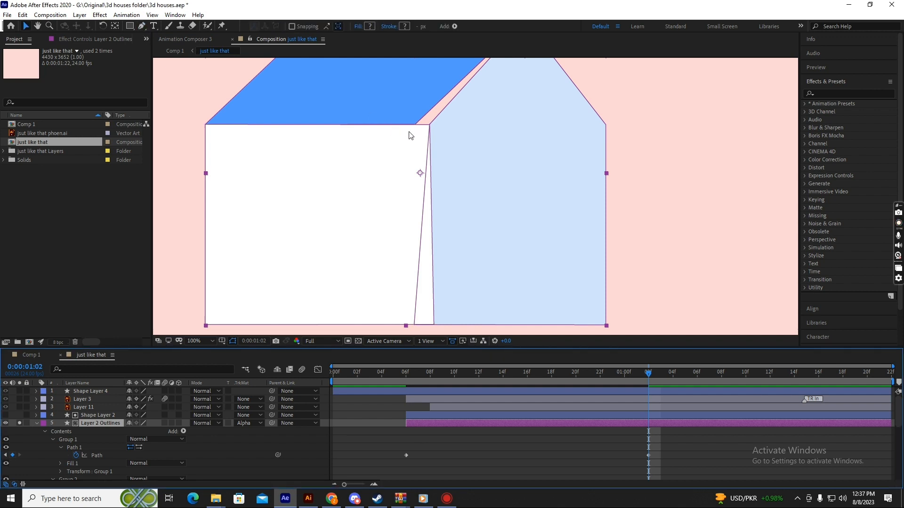
- Move the Group 2 roof's inner lower corner onto the shared upper corner of the white and gable walls
{"action": "left_click", "coordinate": [68, 440]}
{"action": "scroll", "coordinate": [71, 443], "scroll_direction": "down", "scroll_amount": 2}
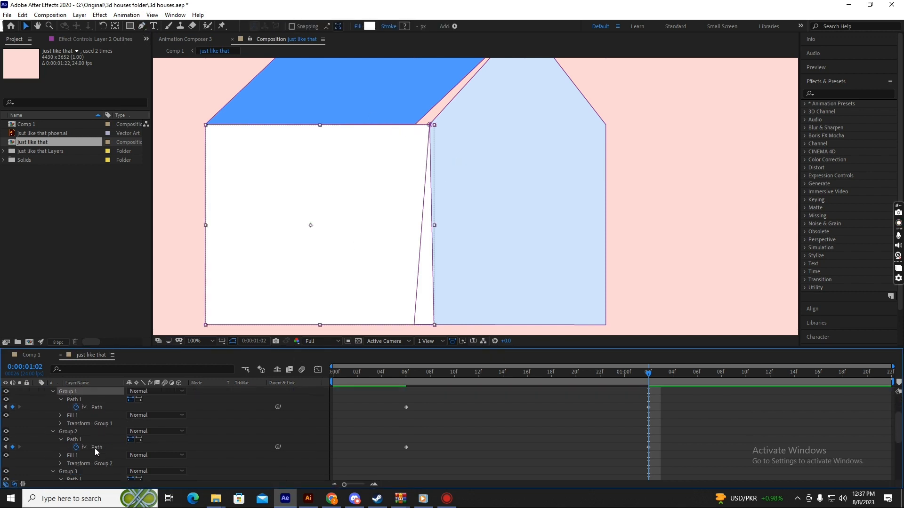
{"action": "left_click", "coordinate": [79, 432]}
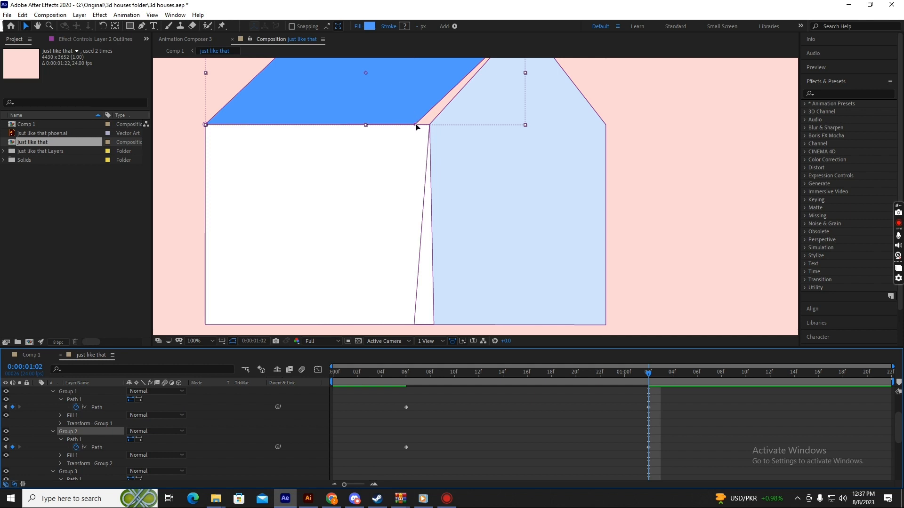
{"action": "left_click_drag", "start_coordinate": [415, 125], "coordinate": [430, 126]}
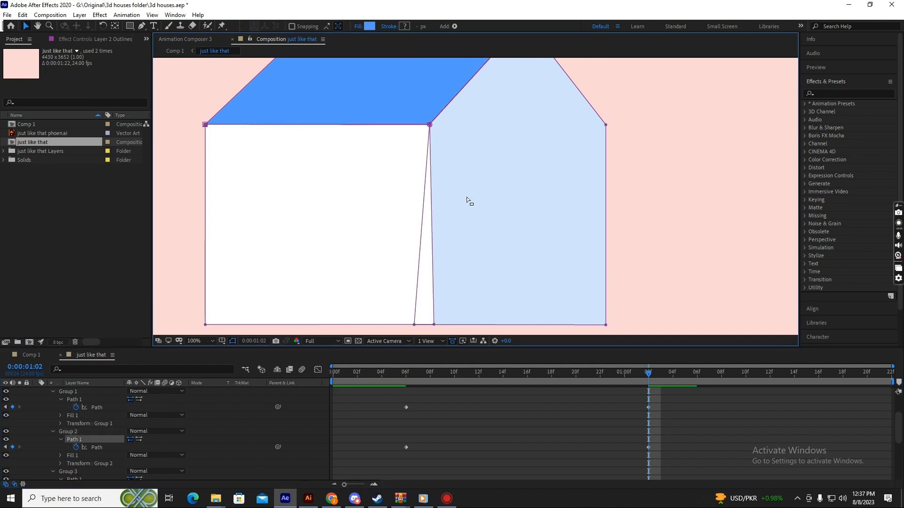
- Align the white wall's lower inner corner beneath its upper one so the wall's inner edge is vertical
{"action": "scroll", "coordinate": [467, 197], "scroll_direction": "down", "scroll_amount": 2}
{"action": "scroll", "coordinate": [464, 277], "scroll_direction": "up", "scroll_amount": 2}
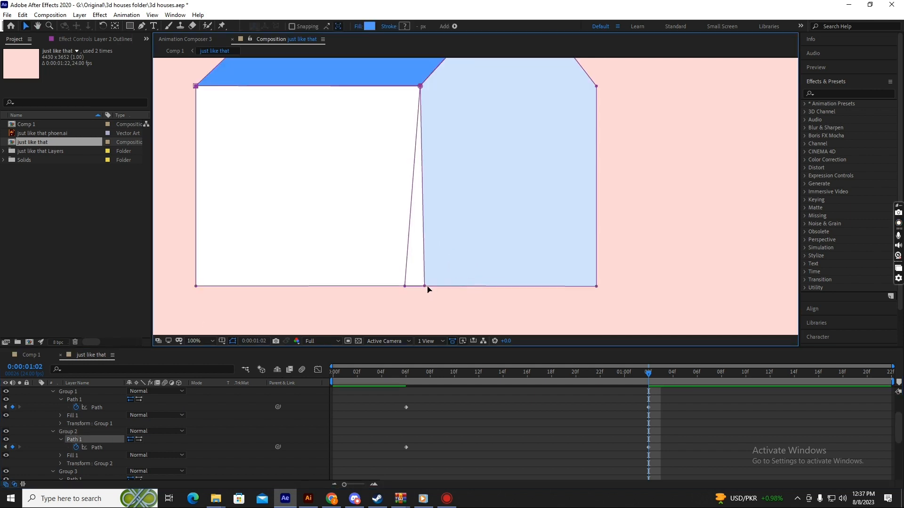
{"action": "left_click_drag", "start_coordinate": [425, 286], "coordinate": [422, 288]}
{"action": "scroll", "coordinate": [430, 281], "scroll_direction": "down", "scroll_amount": 2}
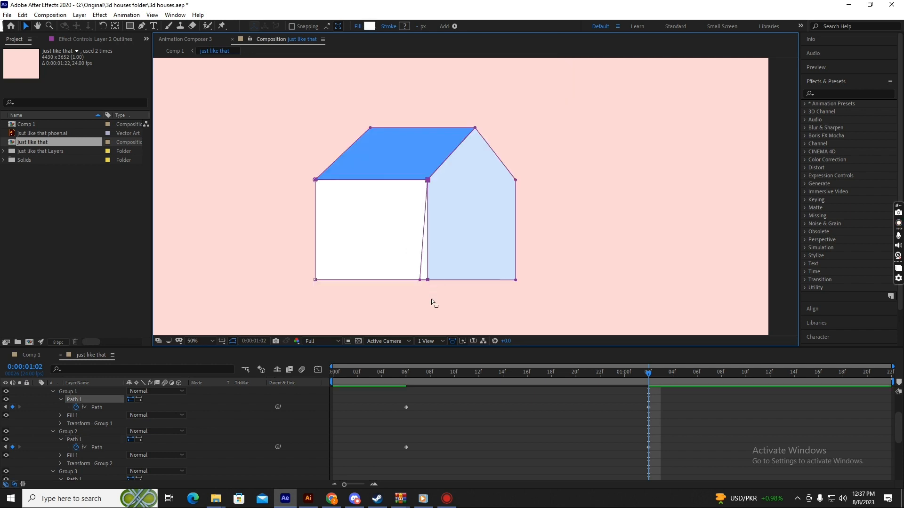
- Preview the corrected house rotation from 0:00:00:06 and return to that frame
{"action": "left_click", "coordinate": [408, 377]}
{"action": "key", "text": "space"}
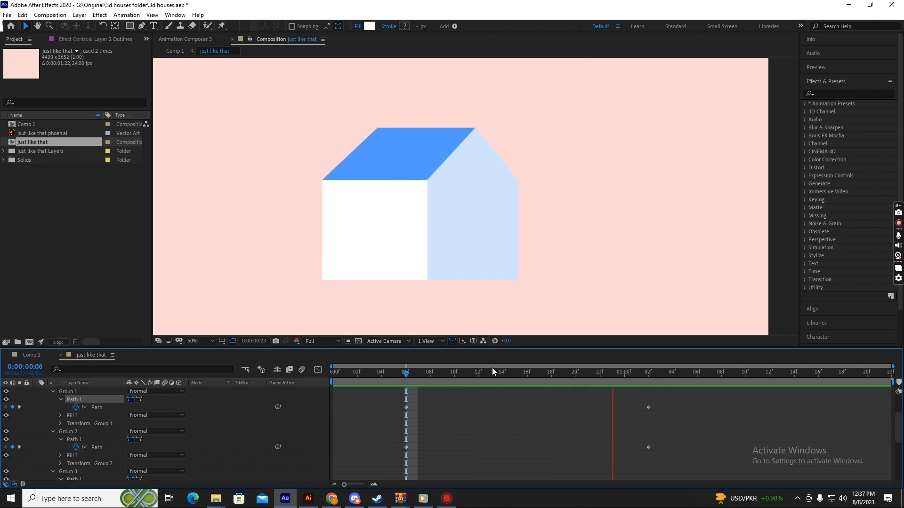
{"action": "left_click", "coordinate": [418, 377]}
{"action": "key", "text": "space"}
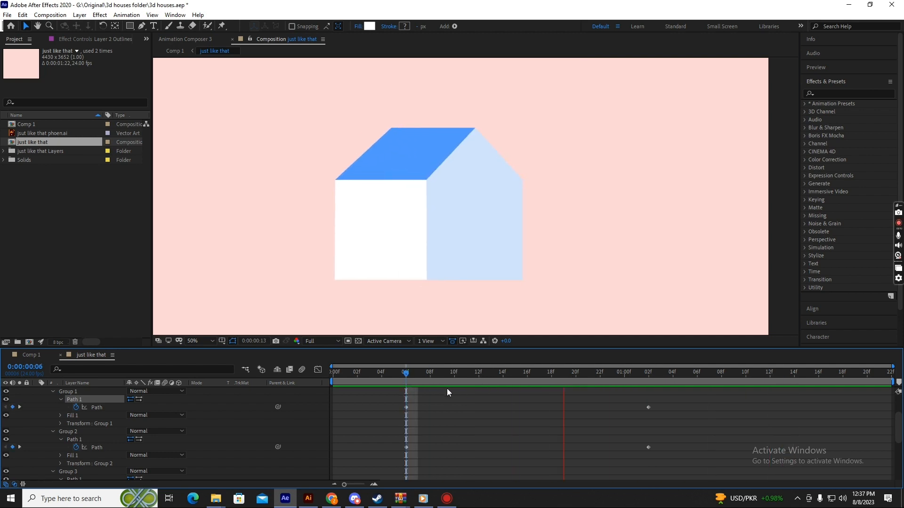
{"action": "left_click", "coordinate": [408, 378]}
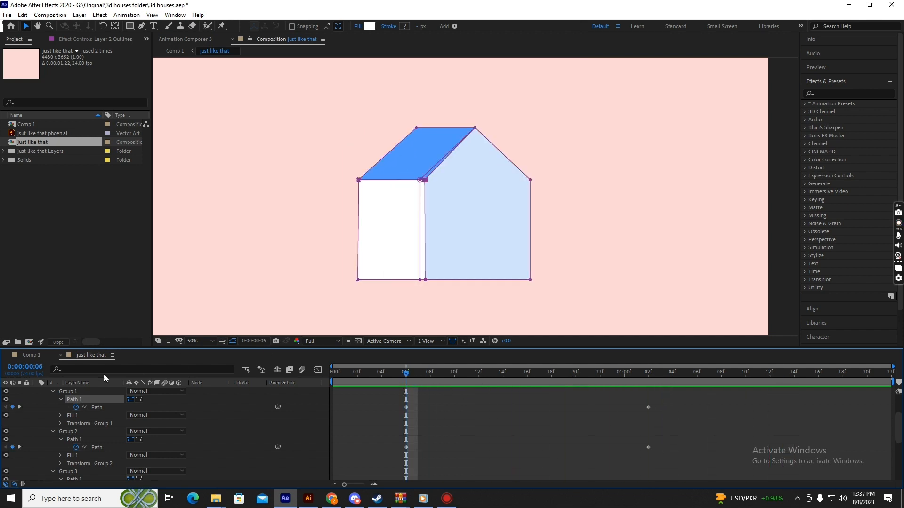
- Collapse the Layer 2 Outlines properties, replay the animation, and turn off the layer's solo to show the full scene
{"action": "scroll", "coordinate": [177, 451], "scroll_direction": "up", "scroll_amount": 2}
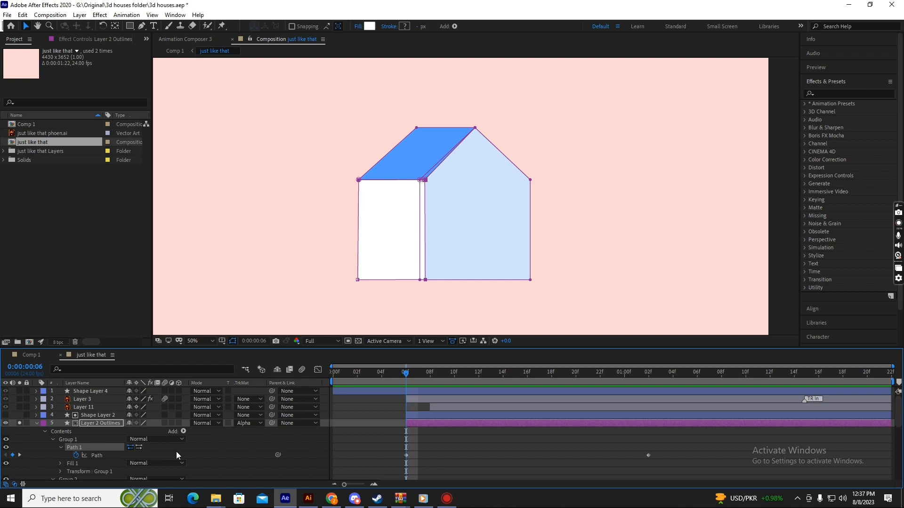
{"action": "left_click", "coordinate": [37, 423]}
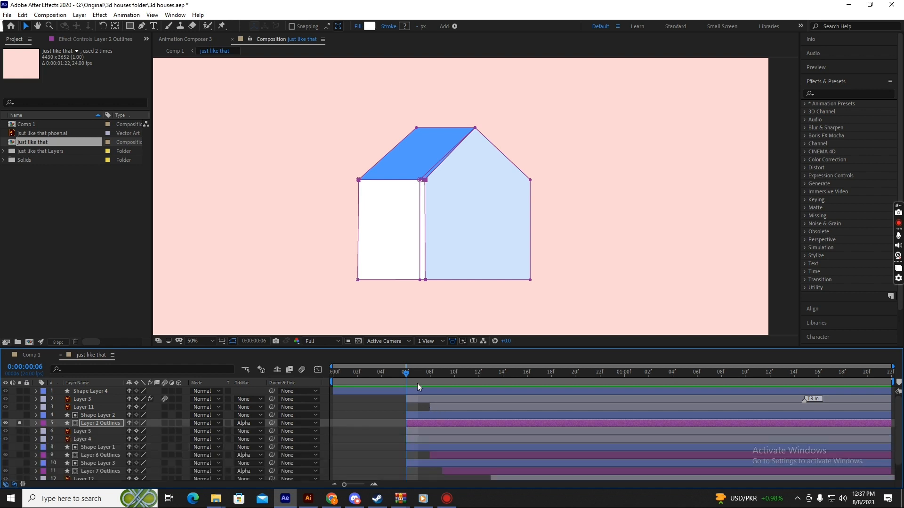
{"action": "scroll", "coordinate": [413, 250], "scroll_direction": "down", "scroll_amount": 2}
{"action": "key", "text": "space"}
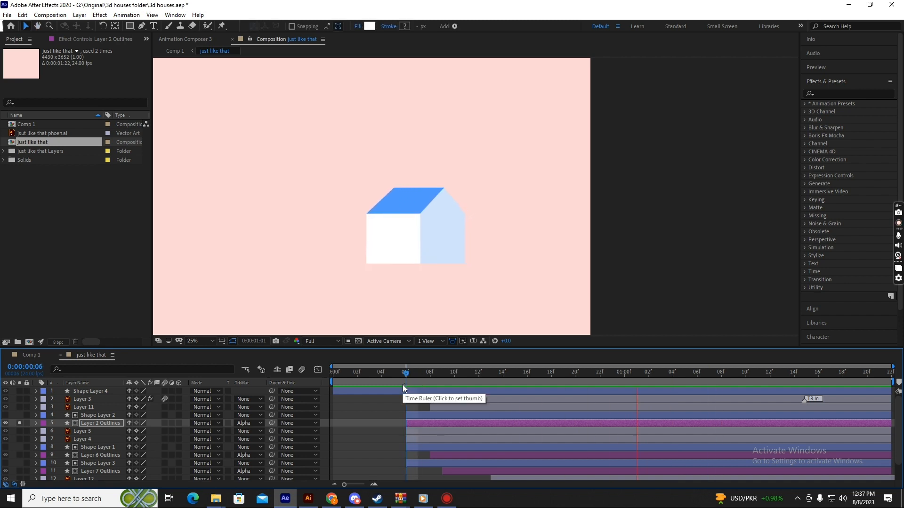
{"action": "key", "text": "space"}
{"action": "left_click", "coordinate": [19, 423]}
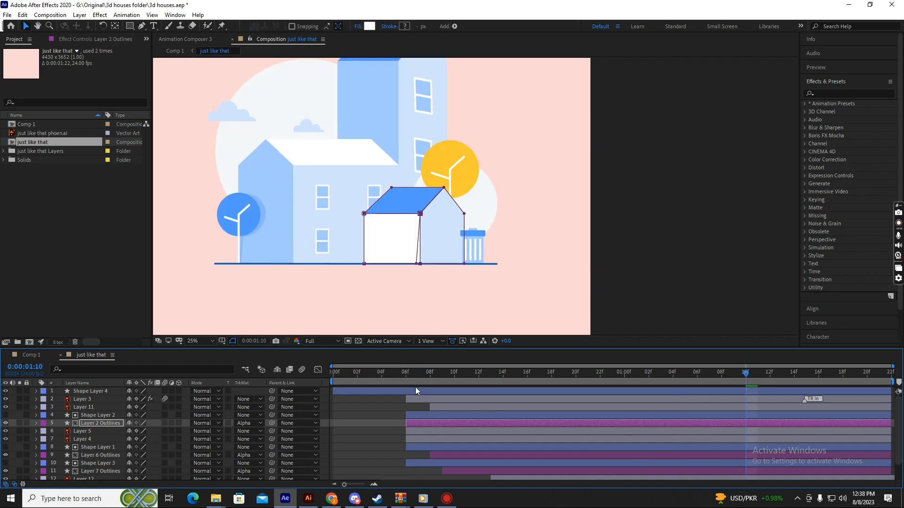
- Set Position keyframes for the Layer 2 Outlines house at 0:00:00:06 and 0:00:00:16
{"action": "left_click", "coordinate": [416, 375]}
{"action": "key", "text": "p"}
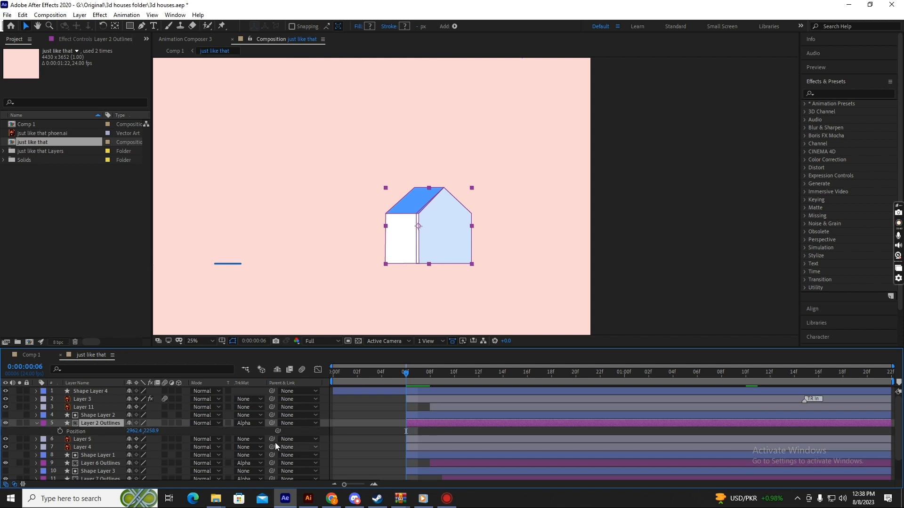
{"action": "left_click", "coordinate": [60, 431]}
{"action": "key", "text": "shift+Page_Down"}
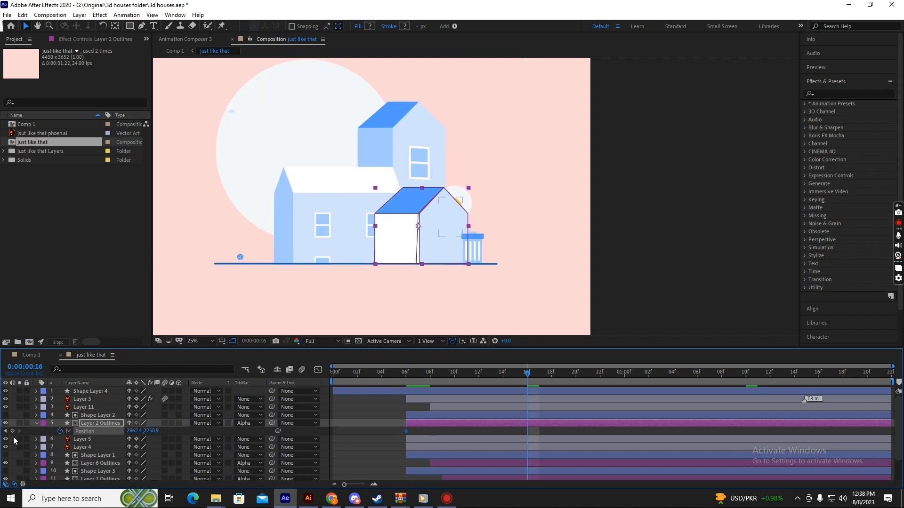
{"action": "key", "text": "shift+Page_Up"}
- Move the Layer 2 Outlines house straight down below the ground line at 0:00:00:06, to position 2962.4, 2946.9
{"action": "left_click_drag", "start_coordinate": [422, 253], "coordinate": [448, 263]}
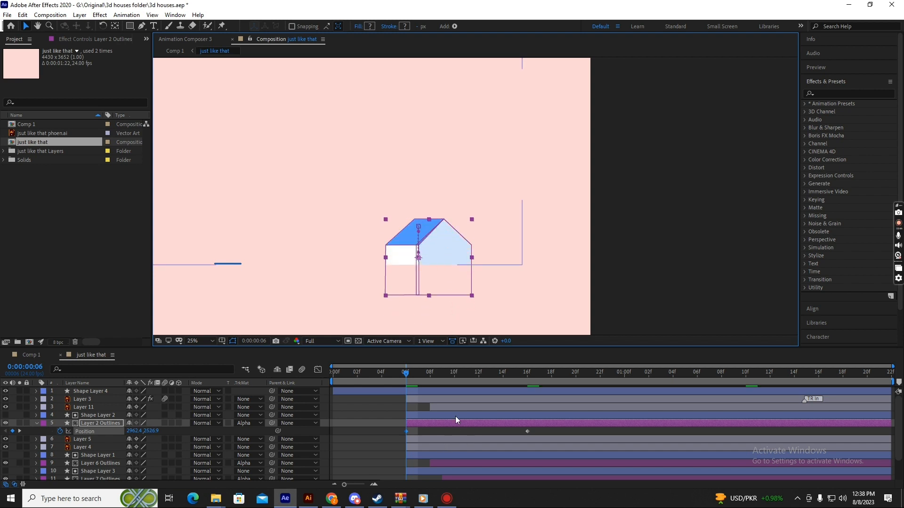
{"action": "left_click", "coordinate": [456, 417]}
{"action": "left_click_drag", "start_coordinate": [420, 164], "coordinate": [448, 163]}
{"action": "left_click", "coordinate": [430, 422]}
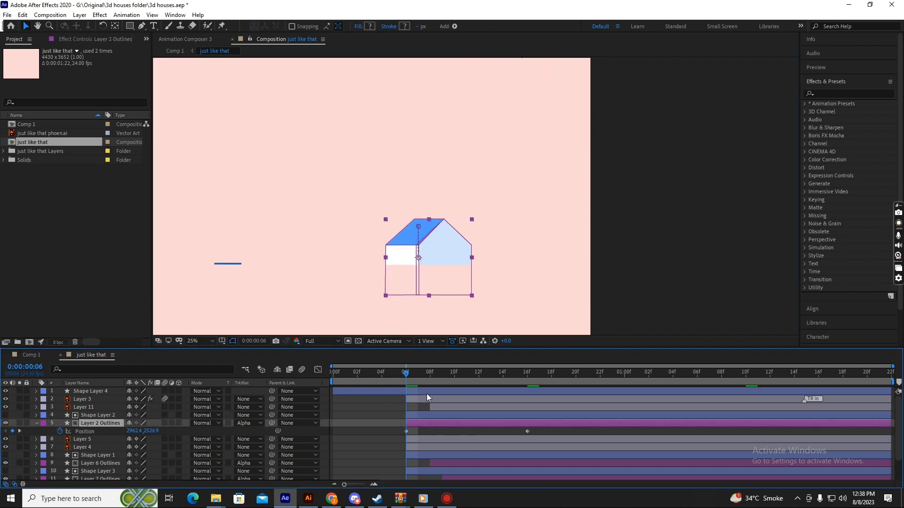
{"action": "left_click_drag", "start_coordinate": [445, 251], "coordinate": [442, 299]}
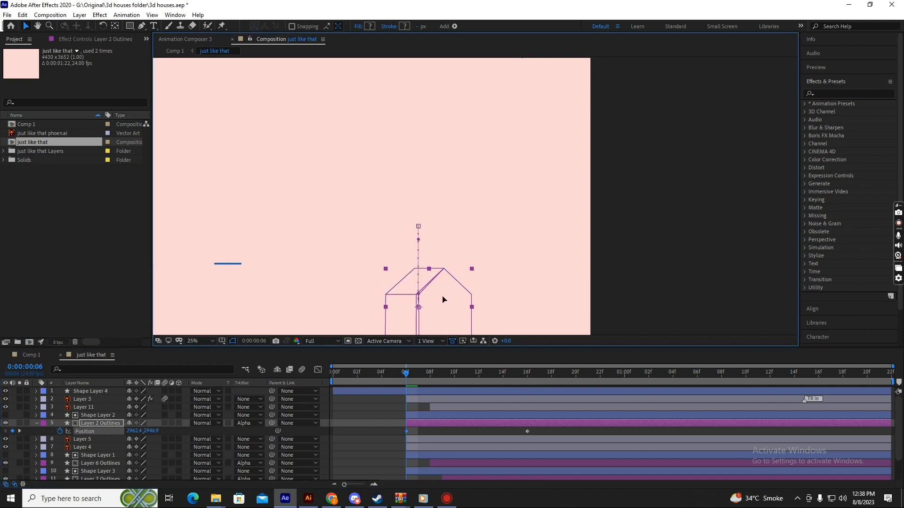
- Apply Easy Ease to both Position keyframes of Layer 2 Outlines and preview the house rising from 0:00:00:06
{"action": "left_click_drag", "start_coordinate": [535, 429], "coordinate": [380, 434]}
{"action": "key", "text": "F9"}
{"action": "key", "text": "space"}
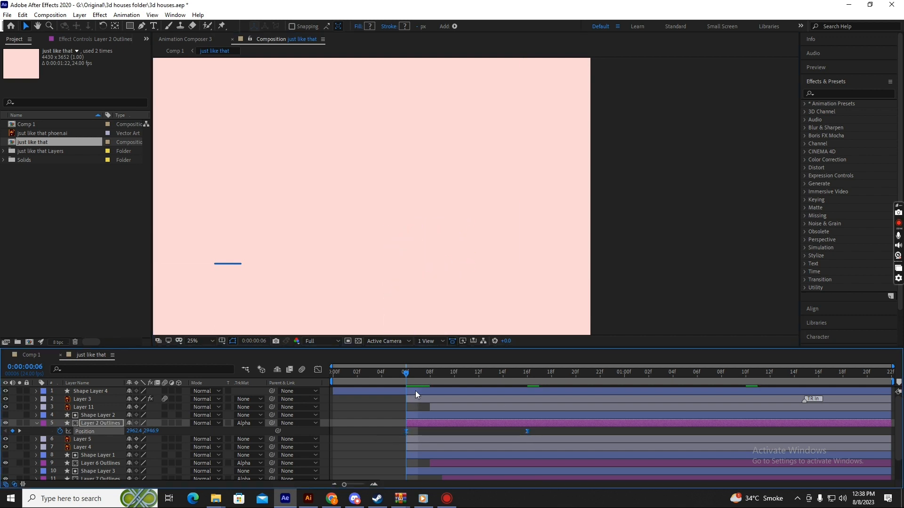
{"action": "key", "text": "space"}
{"action": "left_click", "coordinate": [406, 374]}
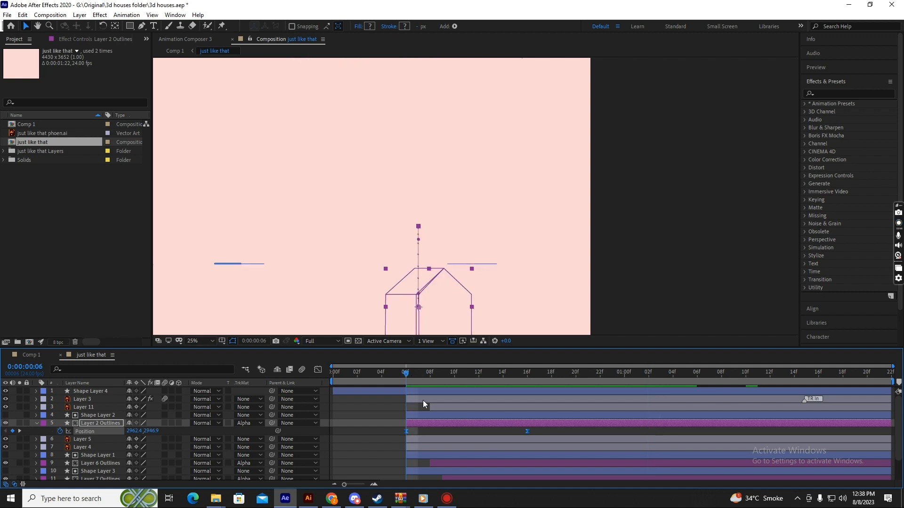
- Reveal all keyframes of Layer 2 Outlines, apply Easy Ease to its Path and Position keyframes, and preview the whole scene
{"action": "left_click", "coordinate": [422, 425]}
{"action": "key", "text": "u"}
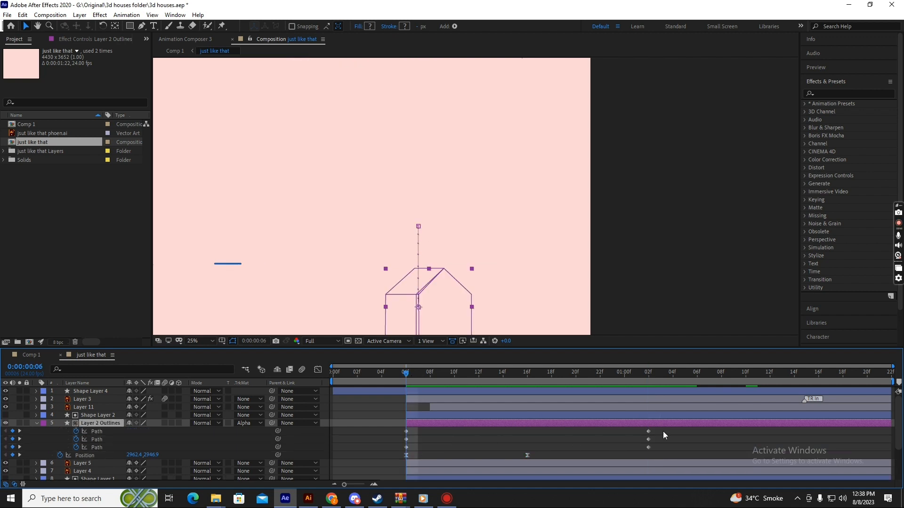
{"action": "left_click_drag", "start_coordinate": [663, 431], "coordinate": [387, 450]}
{"action": "key", "text": "F9"}
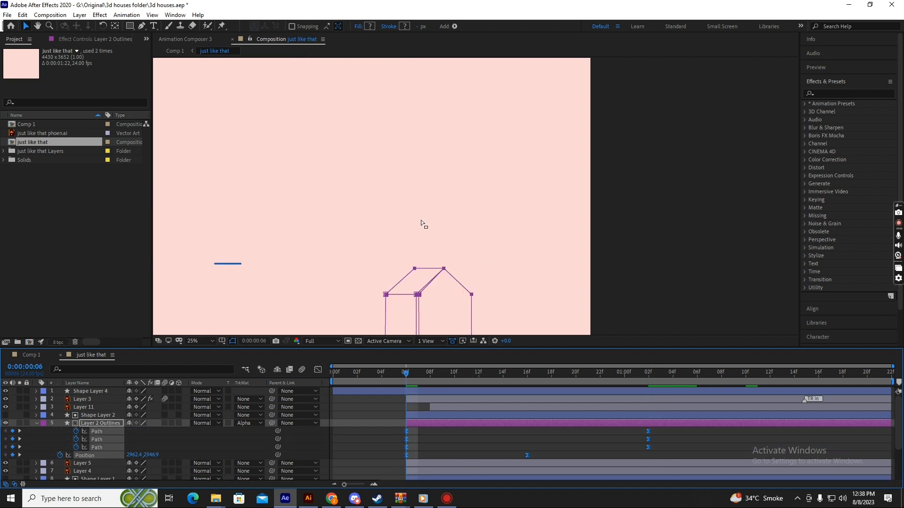
{"action": "key", "text": "comma"}
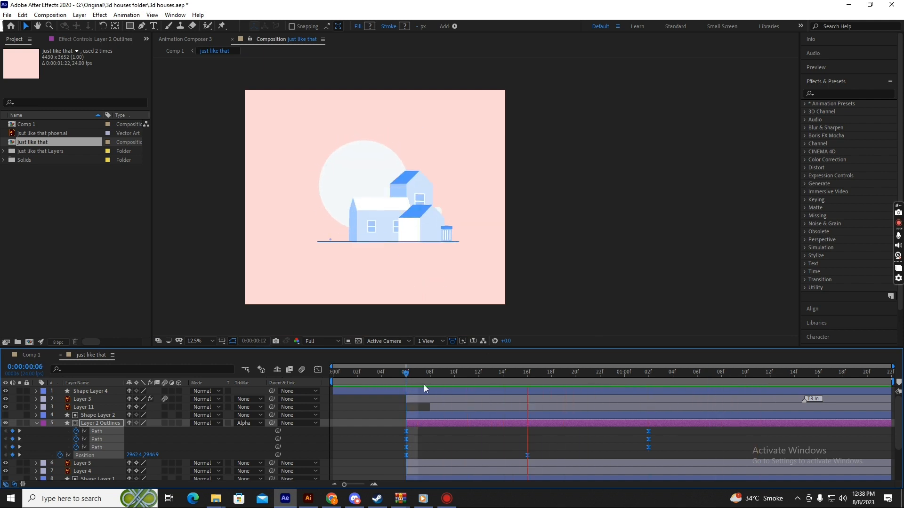
{"action": "key", "text": "space"}
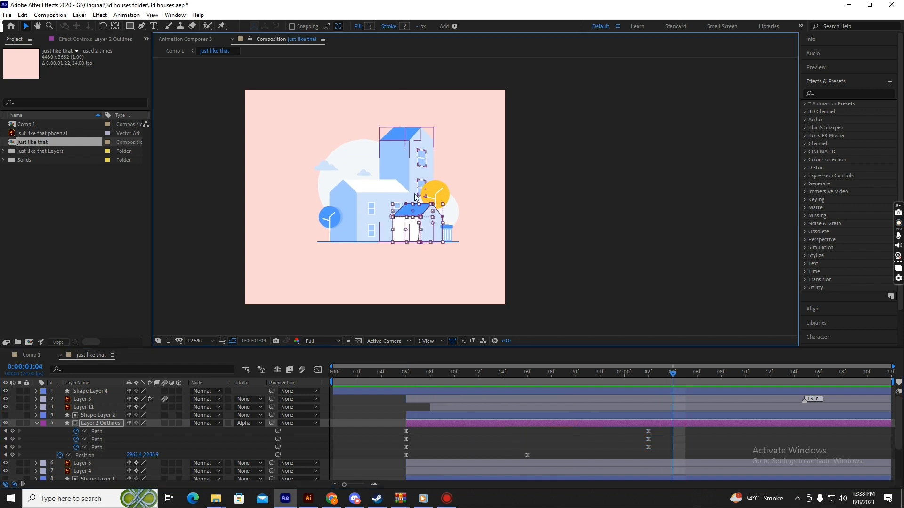
- Select the tall house's layer, Layer 7 Outlines, and solo it
{"action": "left_click", "coordinate": [401, 148]}
{"action": "scroll", "coordinate": [67, 463], "scroll_direction": "down", "scroll_amount": 3}
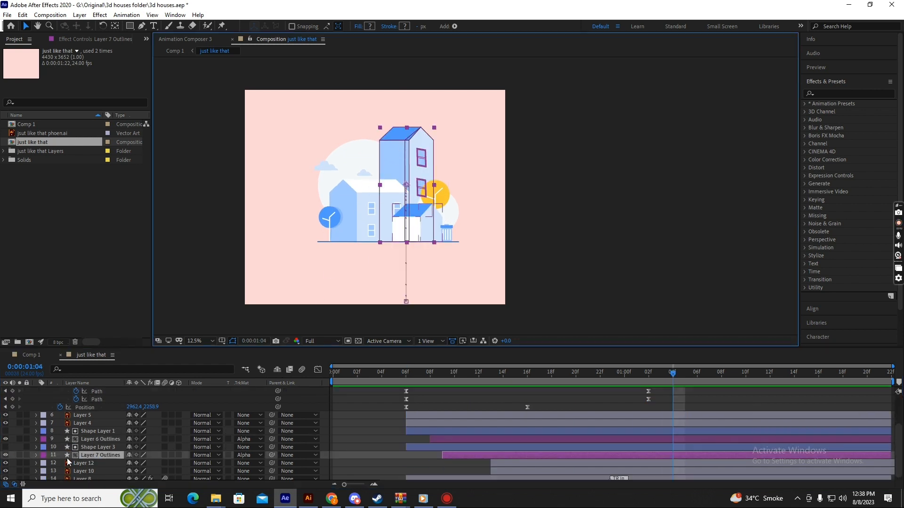
{"action": "left_click", "coordinate": [20, 451]}
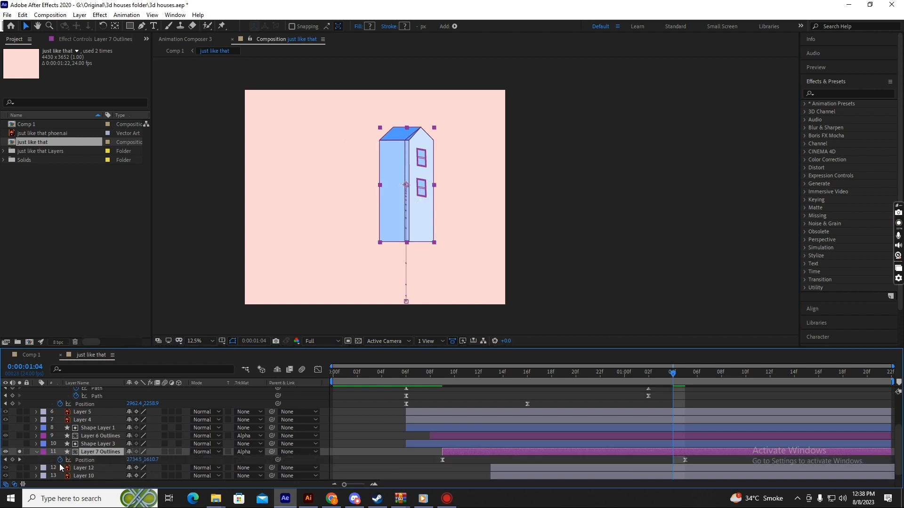
- Expand the contents of Layer 7 Outlines to show its shape groups, with the tall house enlarged in the view
{"action": "left_click", "coordinate": [36, 452]}
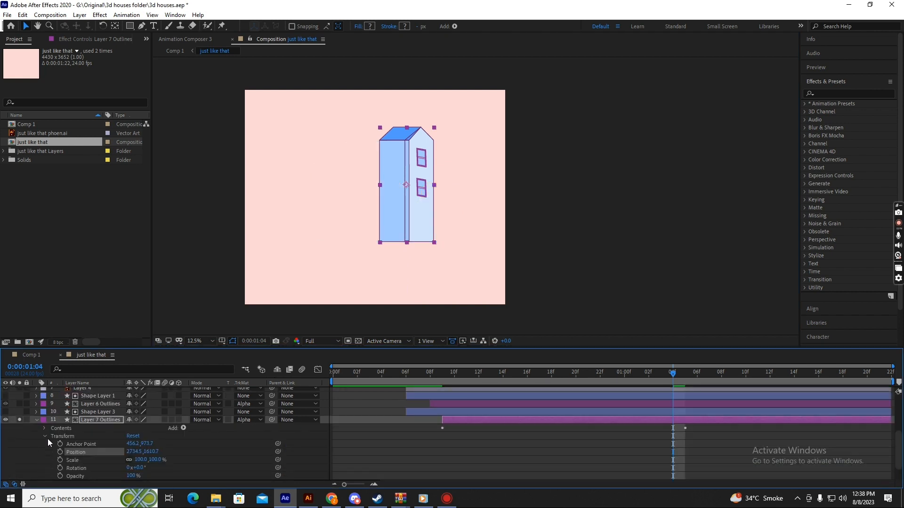
{"action": "left_click", "coordinate": [45, 436]}
{"action": "left_click", "coordinate": [44, 429]}
{"action": "left_click", "coordinate": [44, 447]}
{"action": "left_click", "coordinate": [44, 446]}
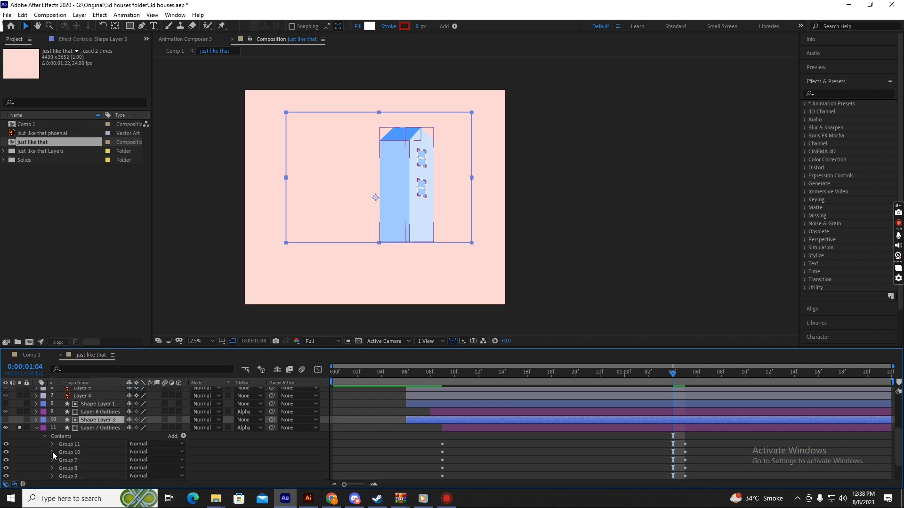
{"action": "scroll", "coordinate": [408, 171], "scroll_direction": "up", "scroll_amount": 2}
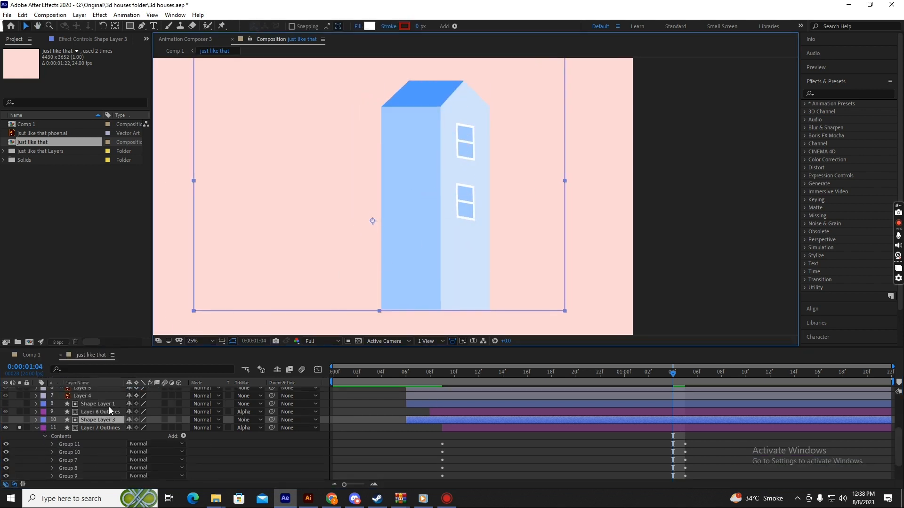
{"action": "left_click", "coordinate": [470, 438]}
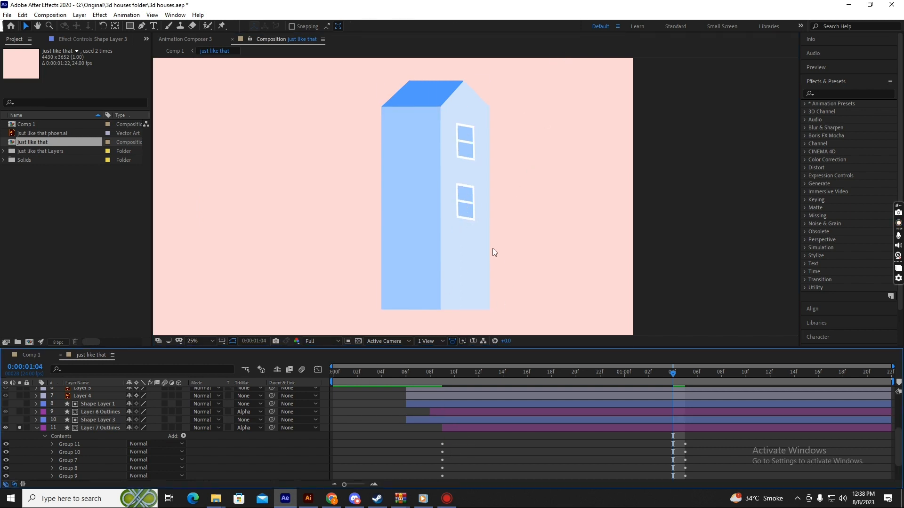
- Switch to Illustrator and try pulling the separate pieces of the tall house's upper window aside, undoing each move
{"action": "left_click", "coordinate": [307, 498]}
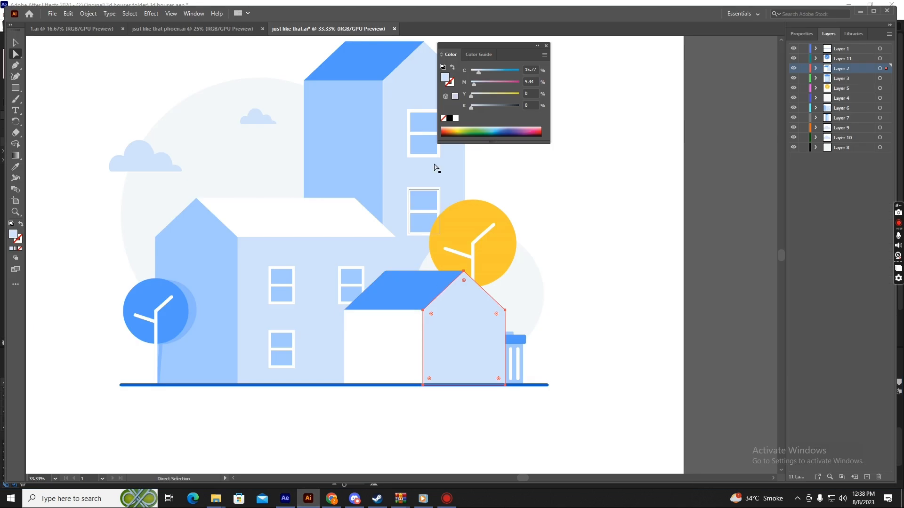
{"action": "scroll", "coordinate": [417, 153], "scroll_direction": "up", "scroll_amount": 3}
{"action": "left_click_drag", "start_coordinate": [420, 160], "coordinate": [342, 397]}
{"action": "left_click_drag", "start_coordinate": [375, 341], "coordinate": [529, 371]}
{"action": "key", "text": "ctrl+z"}
{"action": "left_click_drag", "start_coordinate": [376, 269], "coordinate": [600, 268]}
{"action": "key", "text": "ctrl+z"}
{"action": "left_click_drag", "start_coordinate": [380, 308], "coordinate": [618, 300]}
{"action": "key", "text": "ctrl+z"}
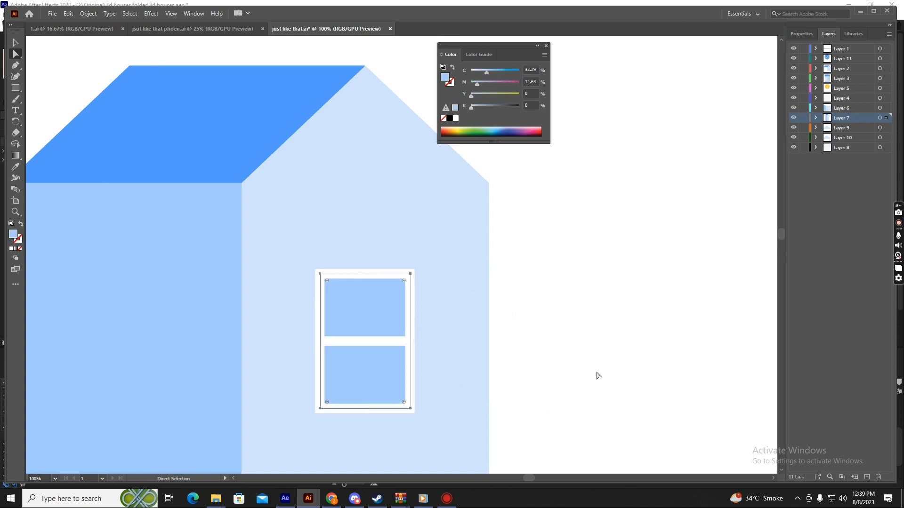
- Switch back to After Effects and select Group 10, the upper window in Layer 7 Outlines
{"action": "left_click", "coordinate": [286, 499]}
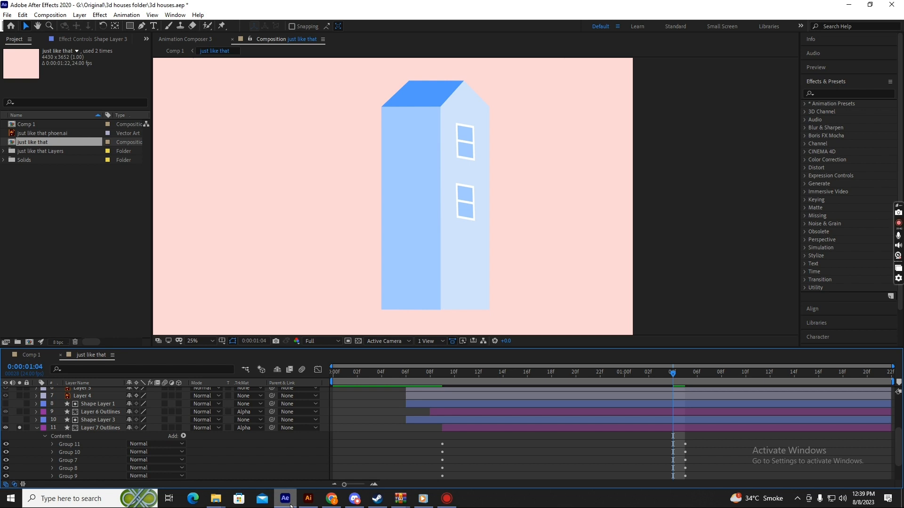
{"action": "scroll", "coordinate": [50, 439], "scroll_direction": "down", "scroll_amount": 3}
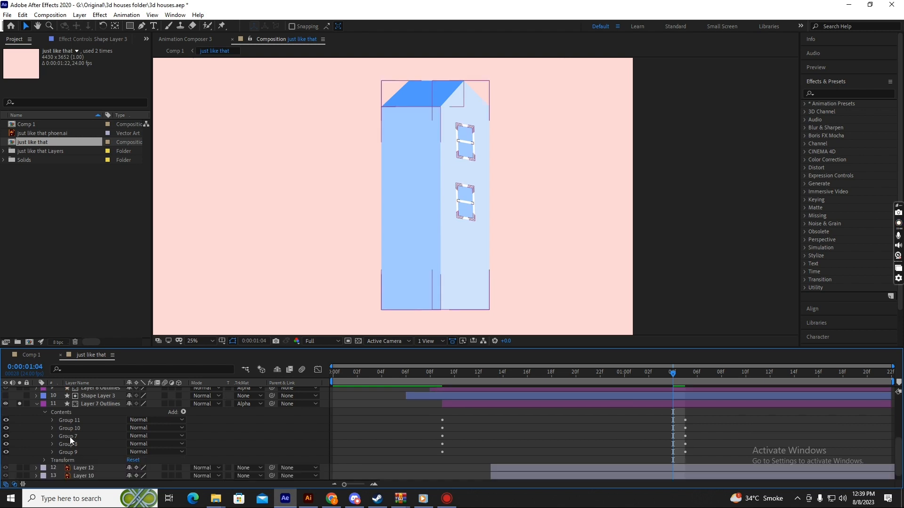
{"action": "left_click", "coordinate": [70, 428]}
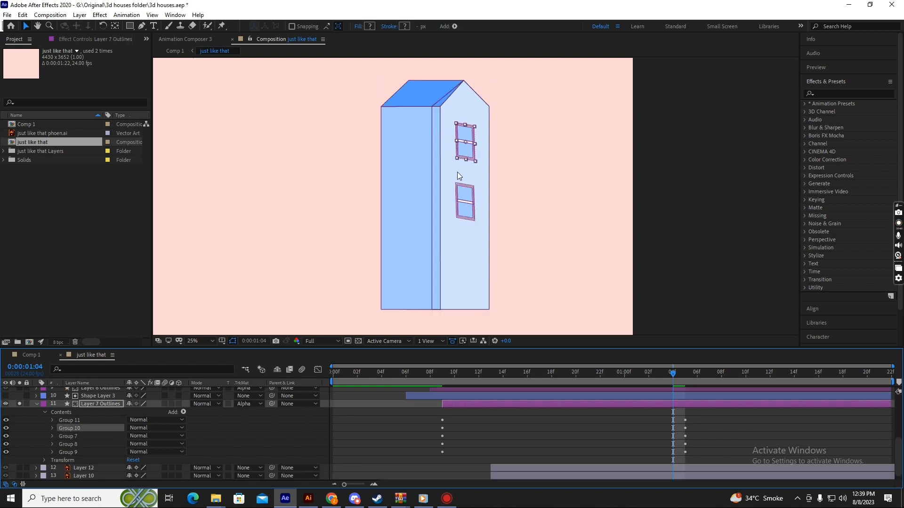
{"action": "mouse_move", "coordinate": [466, 156]}
{"action": "left_mouse_down"}
{"action": "mouse_move", "coordinate": [477, 186]}
{"action": "mouse_move", "coordinate": [462, 145]}
{"action": "mouse_move", "coordinate": [465, 156]}
{"action": "left_mouse_up"}
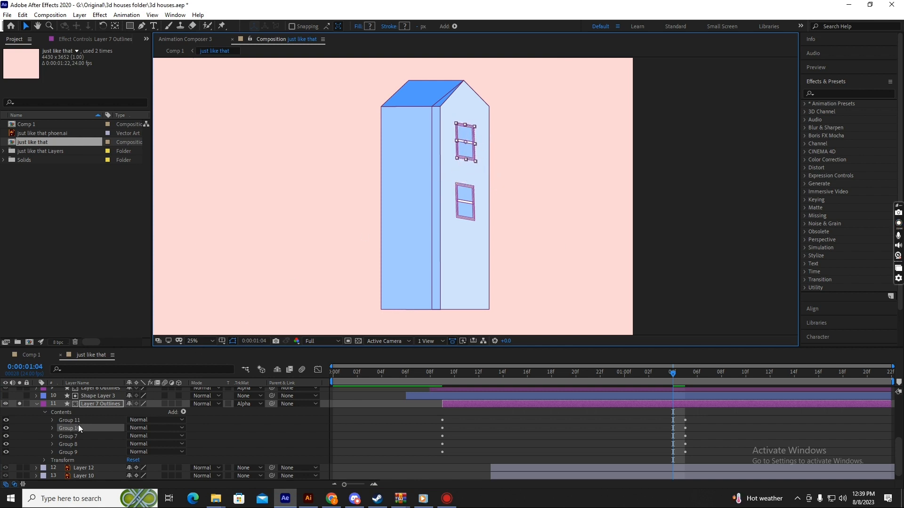
- Expand Group 10 and check which window parts its Groups 4, 5 and 6 contain
{"action": "left_click", "coordinate": [52, 427]}
{"action": "left_click", "coordinate": [80, 437]}
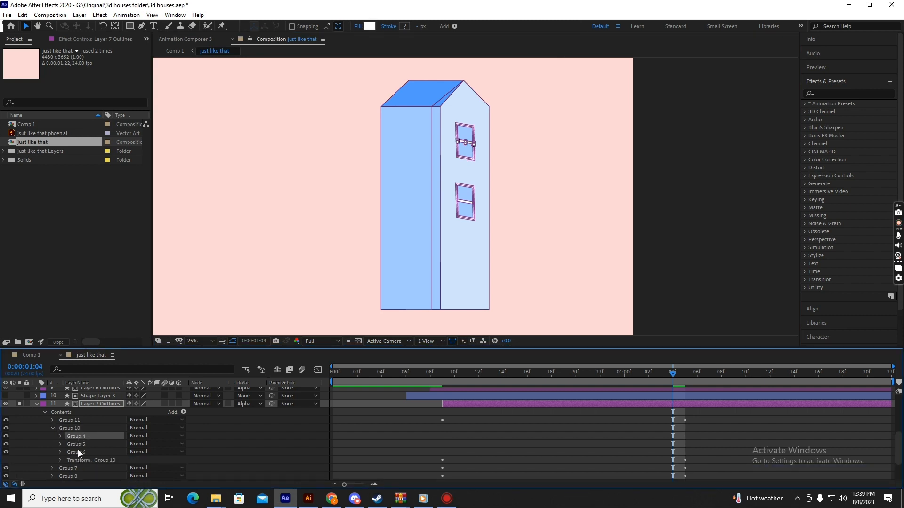
{"action": "left_click", "coordinate": [80, 443], "text": "ctrl"}
{"action": "left_click", "coordinate": [78, 453], "text": "ctrl"}
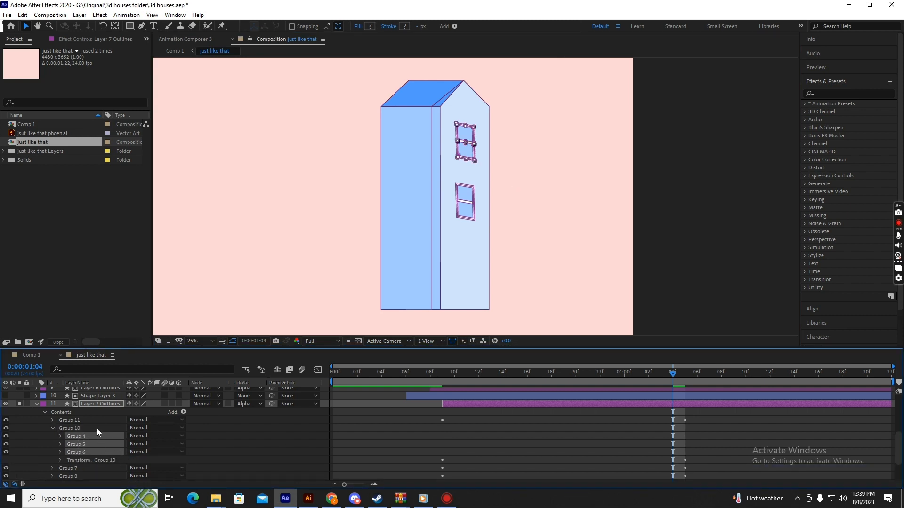
{"action": "left_click", "coordinate": [81, 436]}
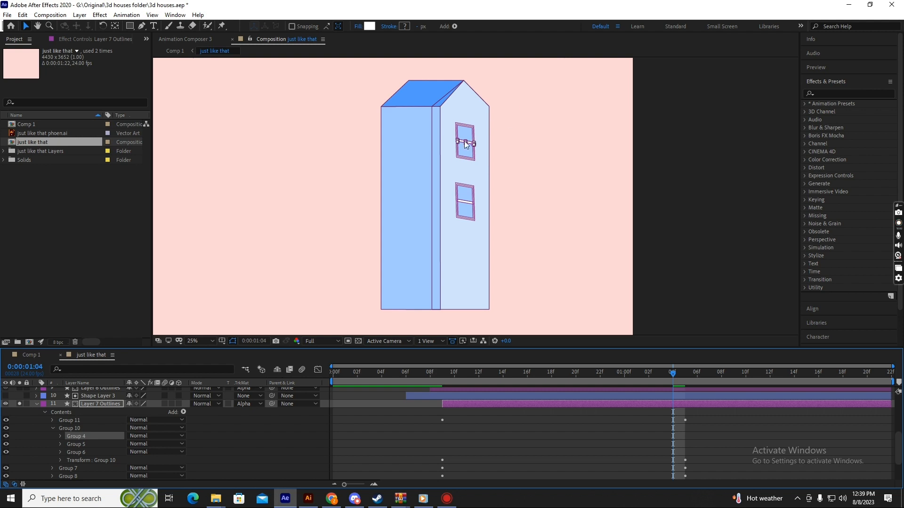
- Try moving the window's Group 4 crossbar and Group 6 pane out of place, undoing each move
{"action": "scroll", "coordinate": [474, 148], "scroll_direction": "up", "scroll_amount": 4}
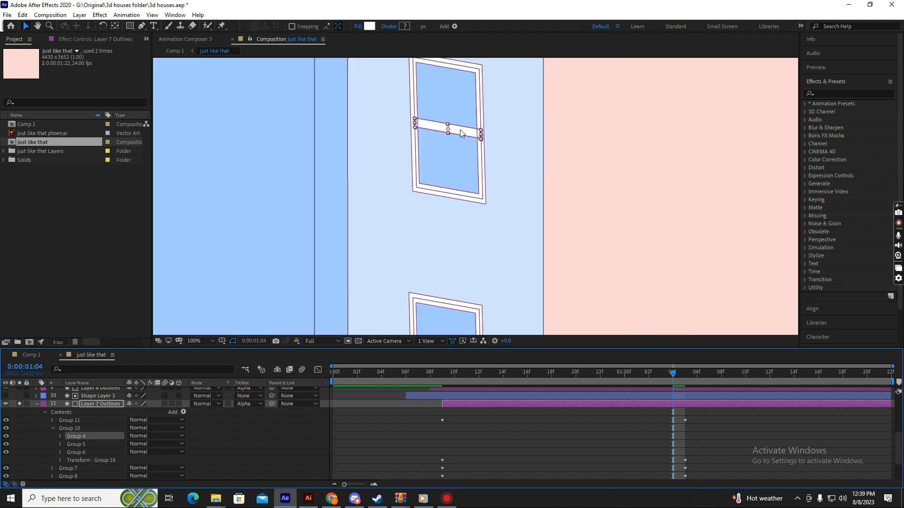
{"action": "left_click_drag", "start_coordinate": [460, 130], "coordinate": [480, 154]}
{"action": "key", "text": "ctrl+z"}
{"action": "left_click", "coordinate": [79, 443]}
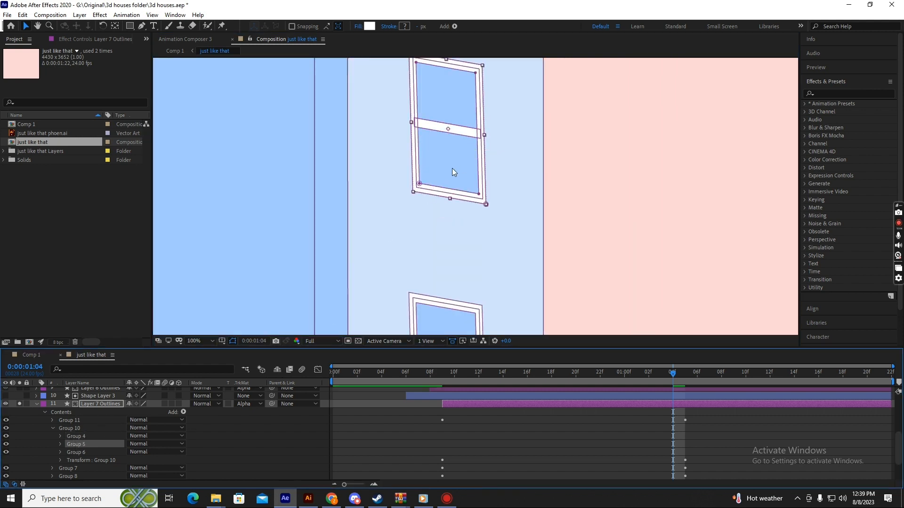
{"action": "left_click", "coordinate": [75, 452]}
{"action": "left_click_drag", "start_coordinate": [460, 167], "coordinate": [608, 191]}
{"action": "key", "text": "ctrl+z"}
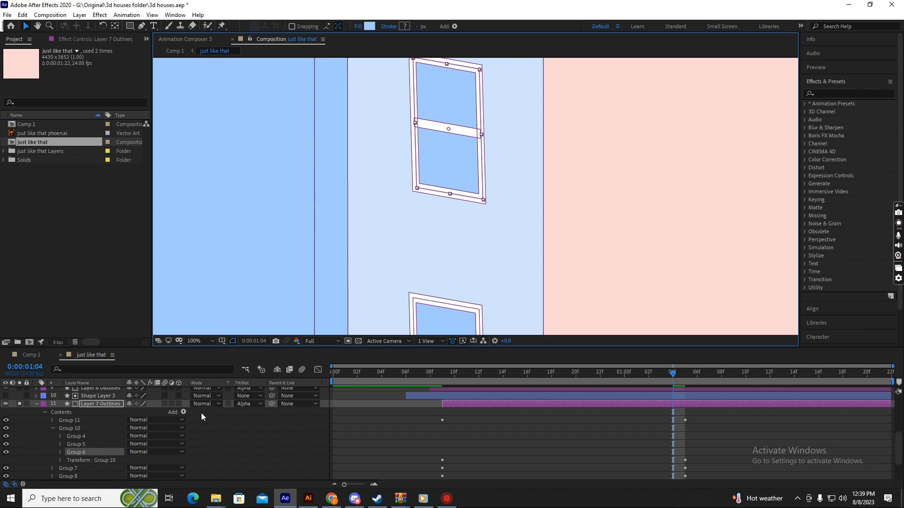
- Expand Transform: Group 10 and play the window's Position, Scale, Skew and Rotation animation from 0:00:00:09
{"action": "left_click", "coordinate": [61, 461]}
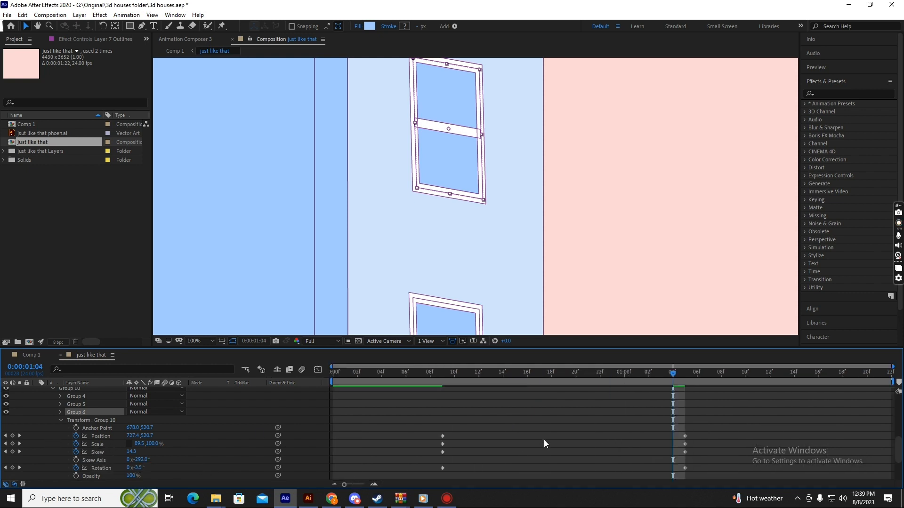
{"action": "left_click_drag", "start_coordinate": [512, 378], "coordinate": [445, 378]}
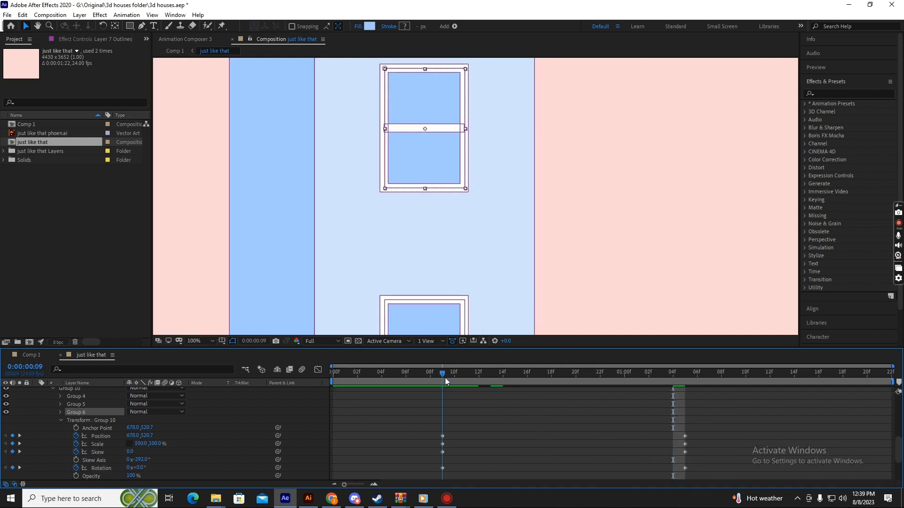
{"action": "key", "text": "space"}
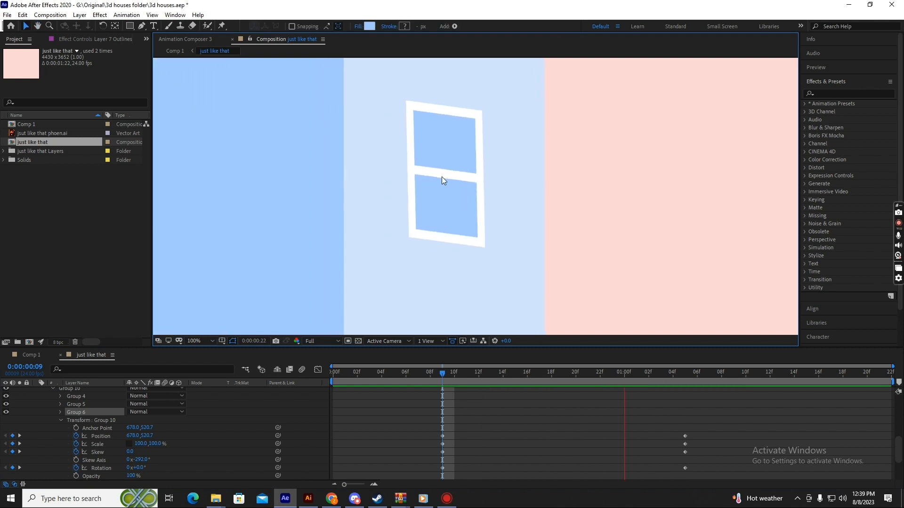
{"action": "left_click_drag", "start_coordinate": [461, 378], "coordinate": [671, 411]}
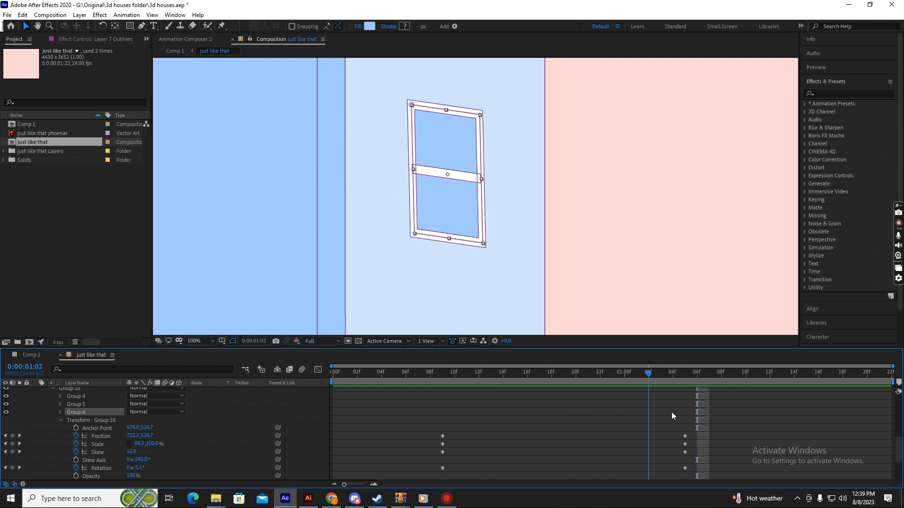
- Try altering the window group's Rotation and Skew near the end of its animation, undo the changes, and return to 0:00:00:09
{"action": "mouse_move", "coordinate": [141, 467]}
{"action": "left_mouse_down"}
{"action": "mouse_move", "coordinate": [146, 445]}
{"action": "mouse_move", "coordinate": [134, 445]}
{"action": "mouse_move", "coordinate": [138, 451]}
{"action": "left_mouse_up"}
{"action": "key", "text": "ctrl+z"}
{"action": "key", "text": "ctrl+z"}
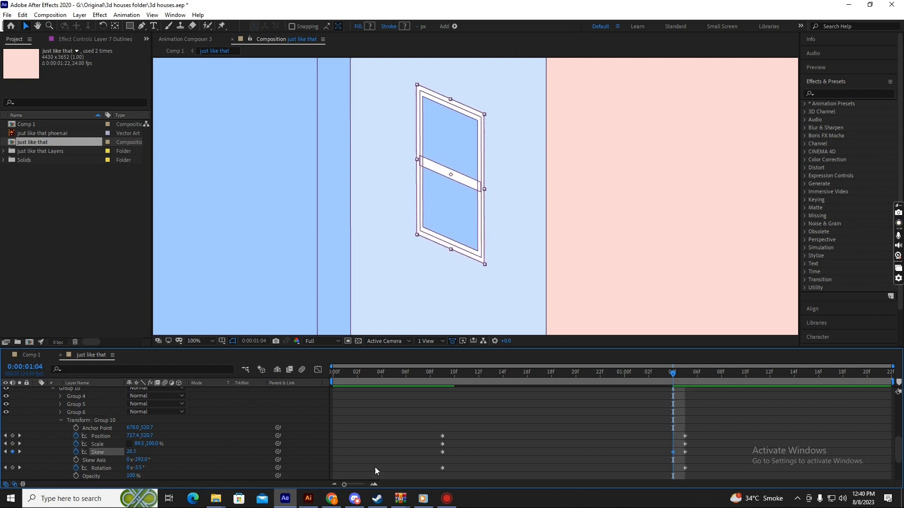
{"action": "left_click_drag", "start_coordinate": [470, 383], "coordinate": [443, 384]}
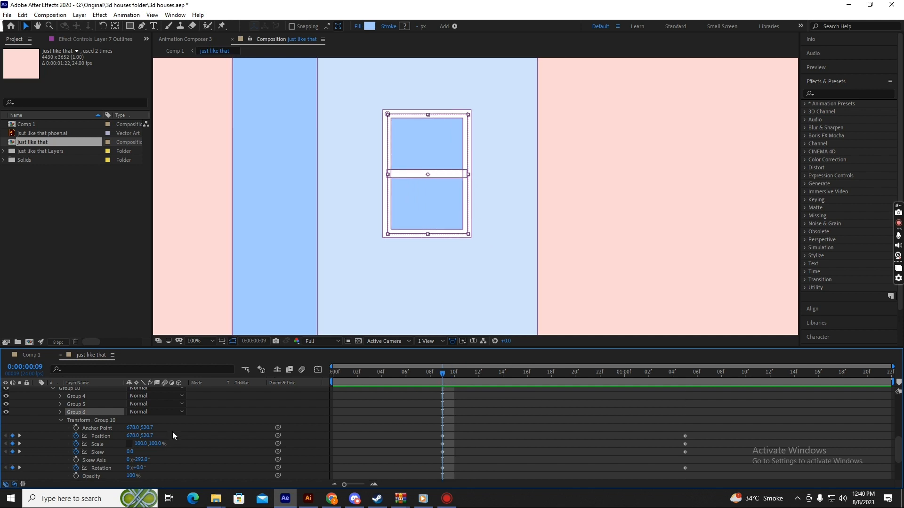
- Play the window animation, and at 0:00:01:05 set the window group's Rotation to -2.6°
{"action": "key", "text": "space"}
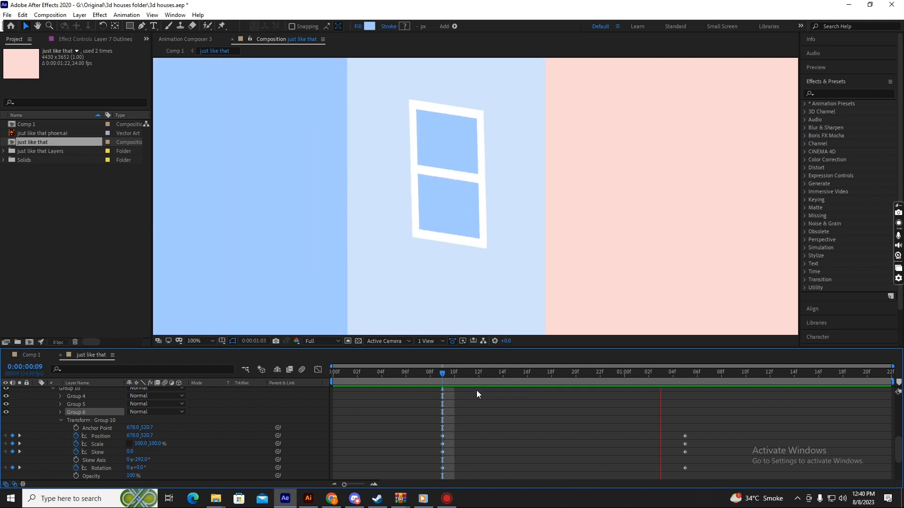
{"action": "scroll", "coordinate": [453, 281], "scroll_direction": "down", "scroll_amount": 2}
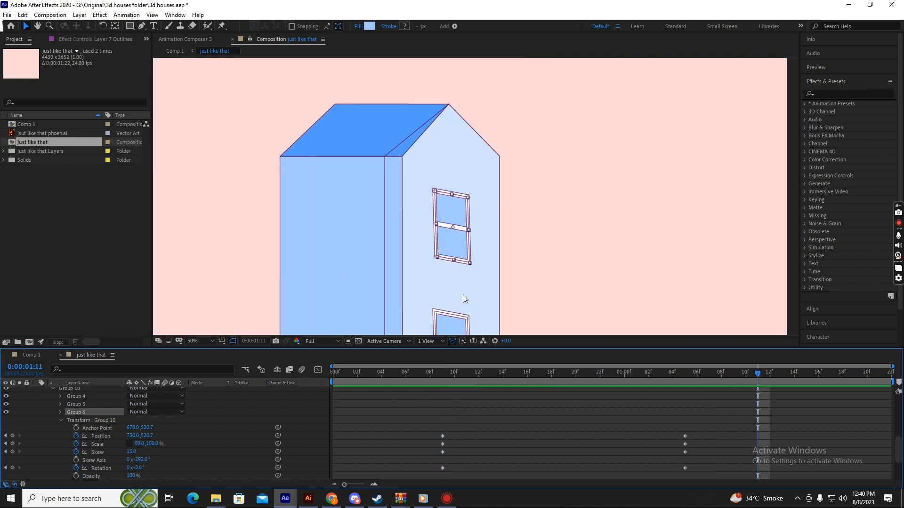
{"action": "left_click_drag", "start_coordinate": [710, 386], "coordinate": [689, 386]}
{"action": "scroll", "coordinate": [455, 243], "scroll_direction": "up", "scroll_amount": 2}
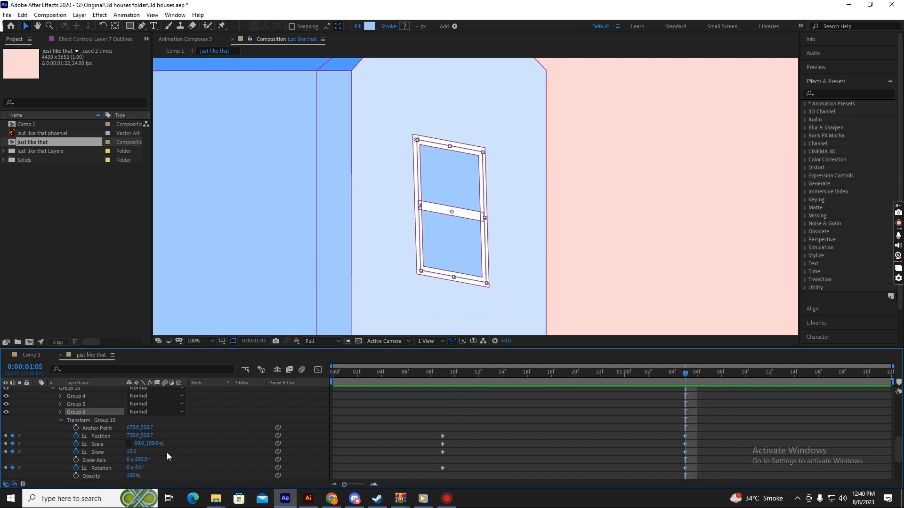
{"action": "left_click_drag", "start_coordinate": [138, 469], "coordinate": [139, 468]}
{"action": "left_click", "coordinate": [495, 442]}
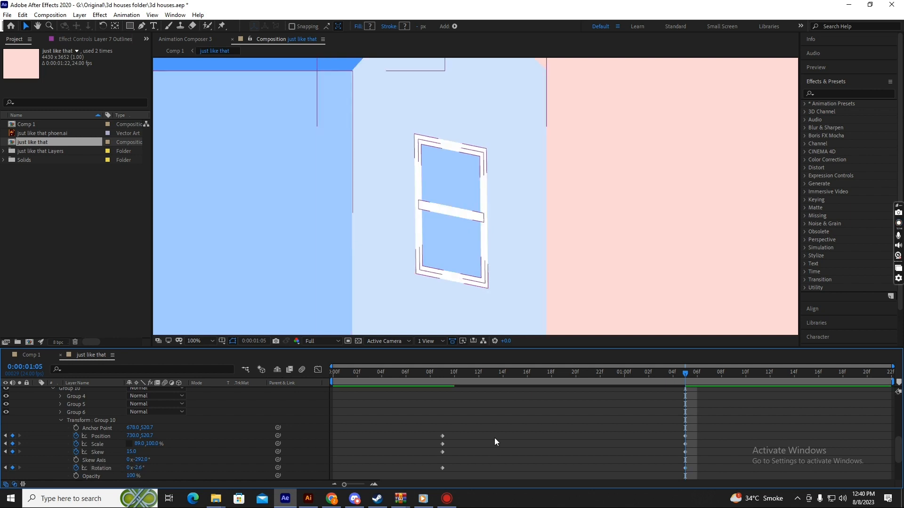
- Play the tall house's rotation from 0:00:00:09 with the whole house in view
{"action": "scroll", "coordinate": [478, 226], "scroll_direction": "down", "scroll_amount": 2}
{"action": "left_click_drag", "start_coordinate": [464, 376], "coordinate": [442, 375]}
{"action": "key", "text": "h"}
{"action": "left_click_drag", "start_coordinate": [466, 305], "coordinate": [435, 241]}
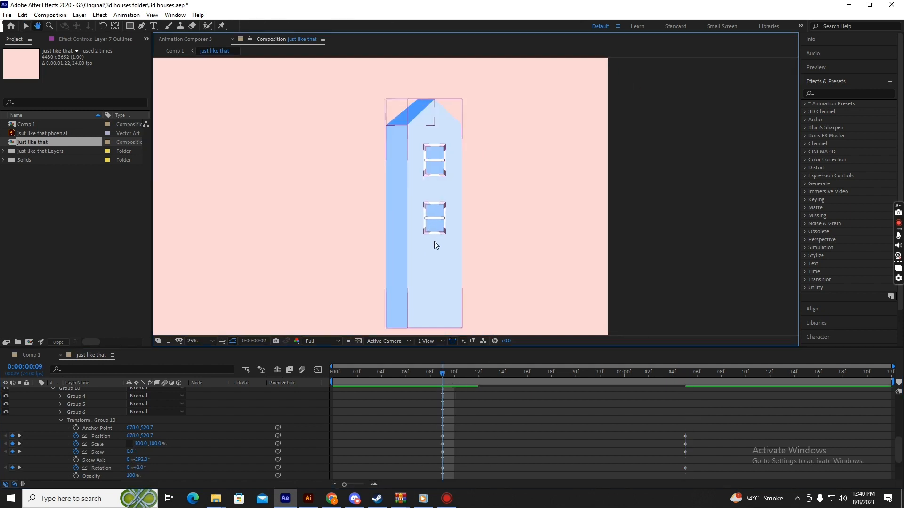
{"action": "key", "text": "v"}
{"action": "key", "text": "space"}
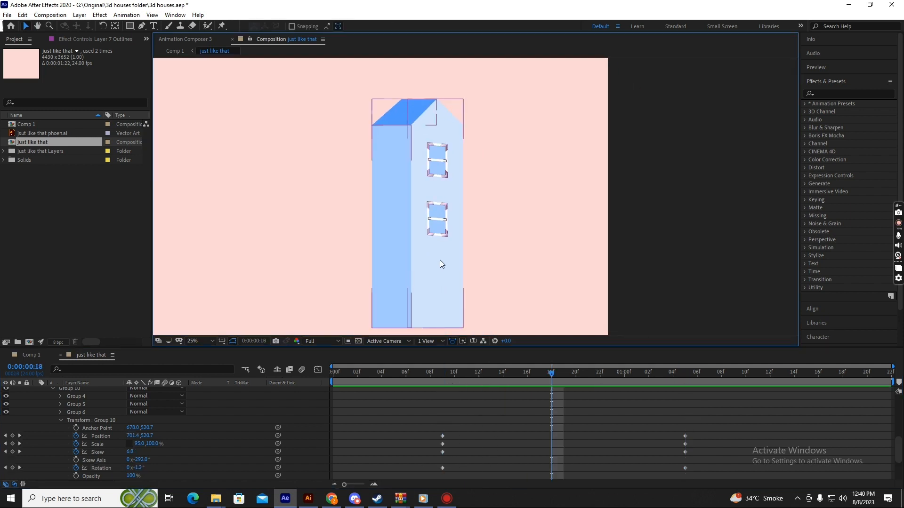
{"action": "left_click", "coordinate": [405, 238]}
{"action": "scroll", "coordinate": [409, 254], "scroll_direction": "down", "scroll_amount": 1}
{"action": "key", "text": "space"}
- Replay the rotation from 0:00:00:09 with a closer view of the tall house's two windows
{"action": "mouse_move", "coordinate": [423, 255]}
{"action": "left_mouse_down"}
{"action": "mouse_move", "coordinate": [412, 200]}
{"action": "mouse_move", "coordinate": [405, 219]}
{"action": "mouse_move", "coordinate": [417, 245]}
{"action": "left_mouse_up"}
{"action": "scroll", "coordinate": [402, 205], "scroll_direction": "up", "scroll_amount": 1}
{"action": "key", "text": "space"}
{"action": "scroll", "coordinate": [416, 151], "scroll_direction": "up", "scroll_amount": 1}
{"action": "key", "text": "space"}
{"action": "left_click_drag", "start_coordinate": [428, 174], "coordinate": [386, 206]}
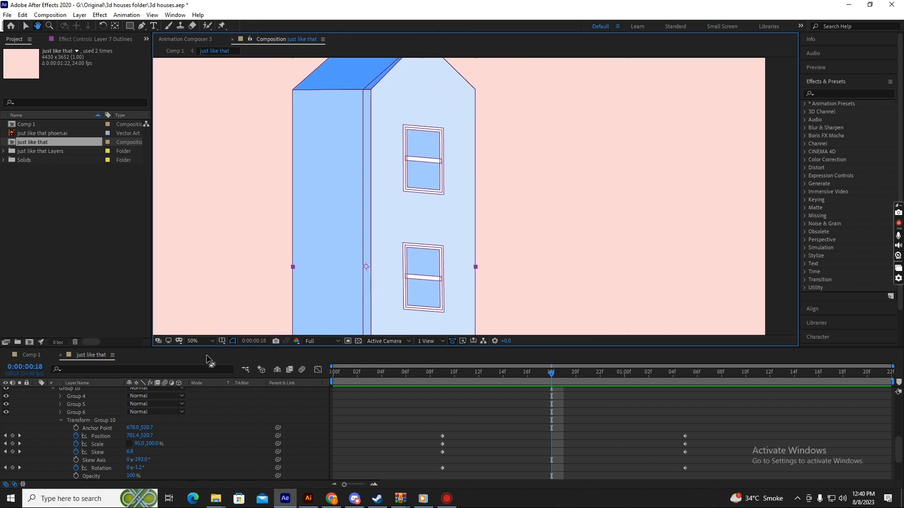
{"action": "left_click", "coordinate": [447, 376]}
{"action": "key", "text": "space"}
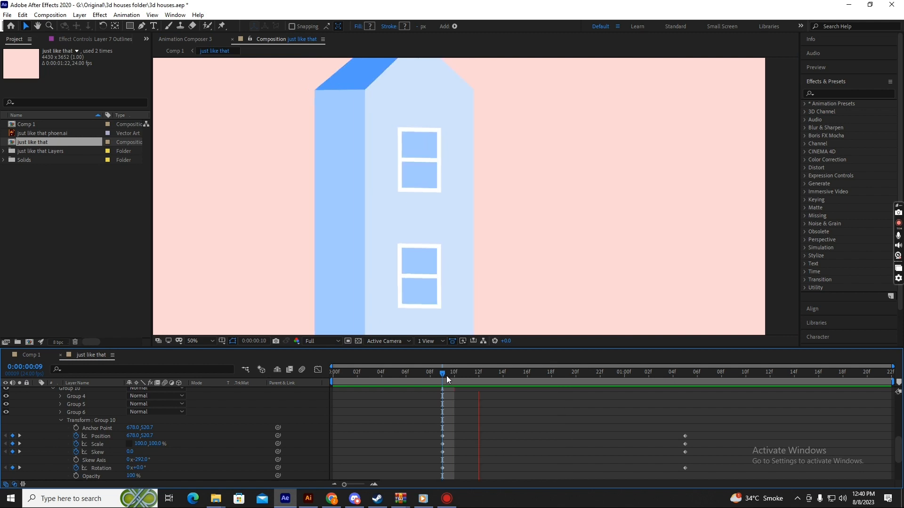
{"action": "key", "text": "space"}
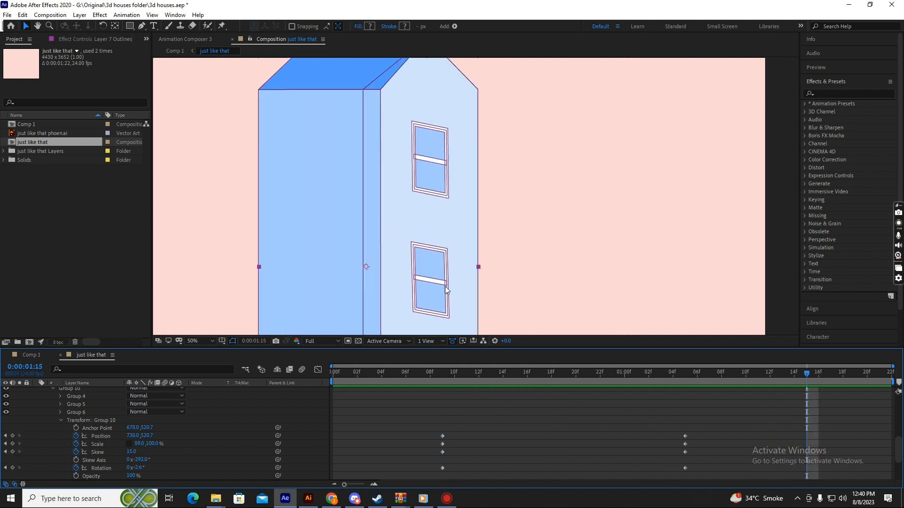
- Turn off solo for Layer 7 Outlines, collapse its properties and play the full scene from the start
{"action": "left_click", "coordinate": [61, 418]}
{"action": "scroll", "coordinate": [361, 433], "scroll_direction": "up", "scroll_amount": 6}
{"action": "scroll", "coordinate": [363, 428], "scroll_direction": "down", "scroll_amount": 2}
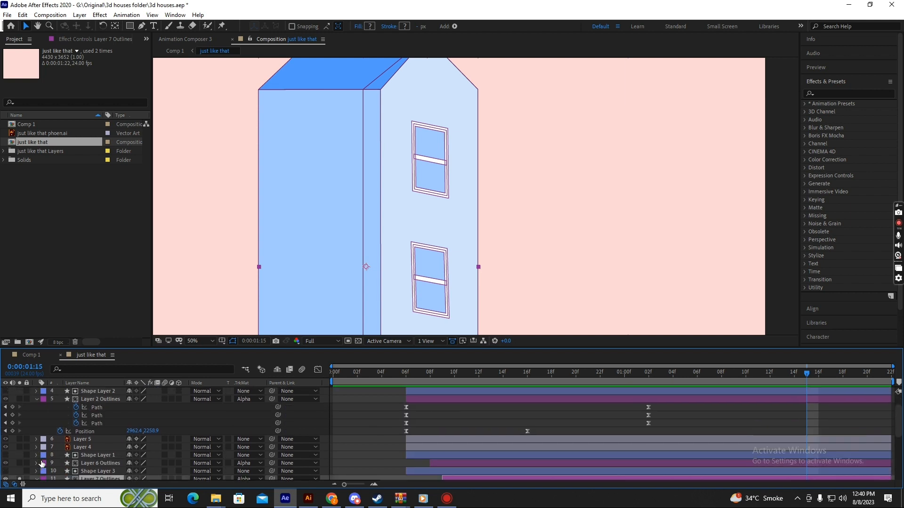
{"action": "scroll", "coordinate": [34, 459], "scroll_direction": "down", "scroll_amount": 2}
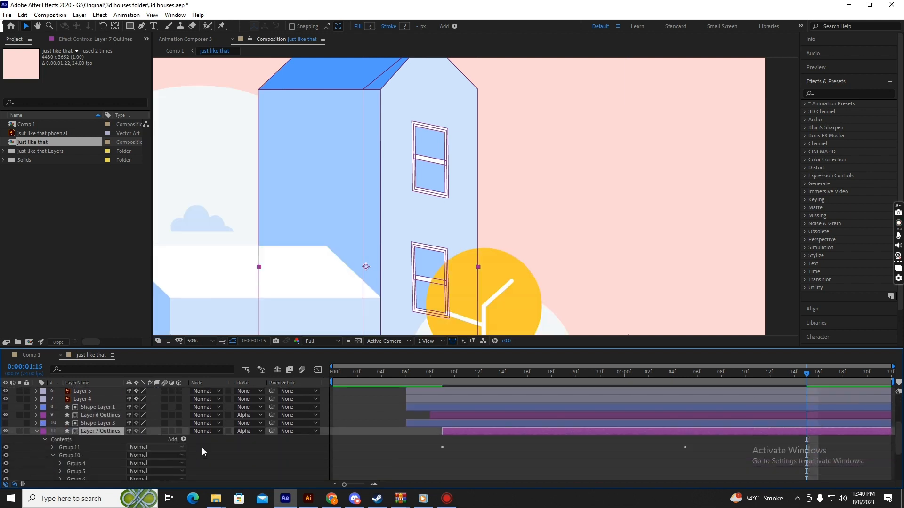
{"action": "key", "text": "Home"}
{"action": "scroll", "coordinate": [386, 263], "scroll_direction": "down", "scroll_amount": 2}
{"action": "left_click_drag", "start_coordinate": [398, 265], "coordinate": [447, 227]}
{"action": "scroll", "coordinate": [550, 255], "scroll_direction": "down", "scroll_amount": 1}
{"action": "key", "text": "space"}
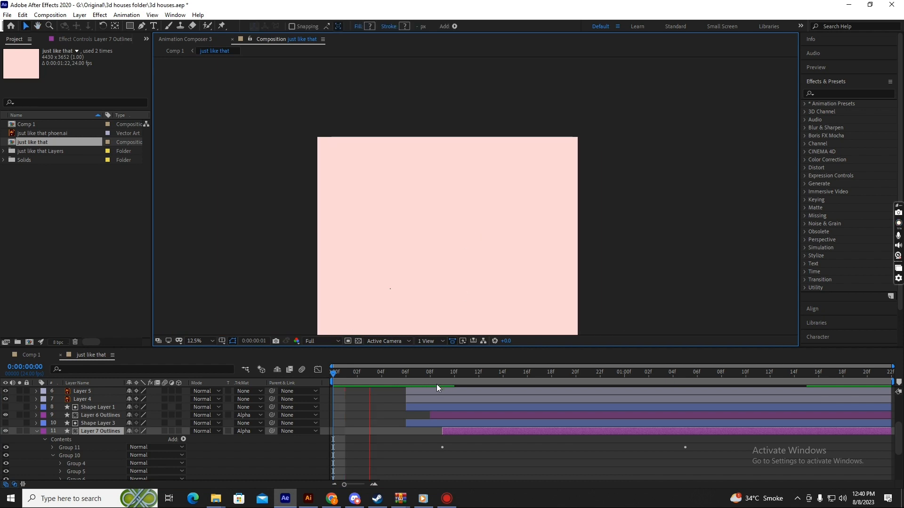
{"action": "left_click", "coordinate": [37, 432]}
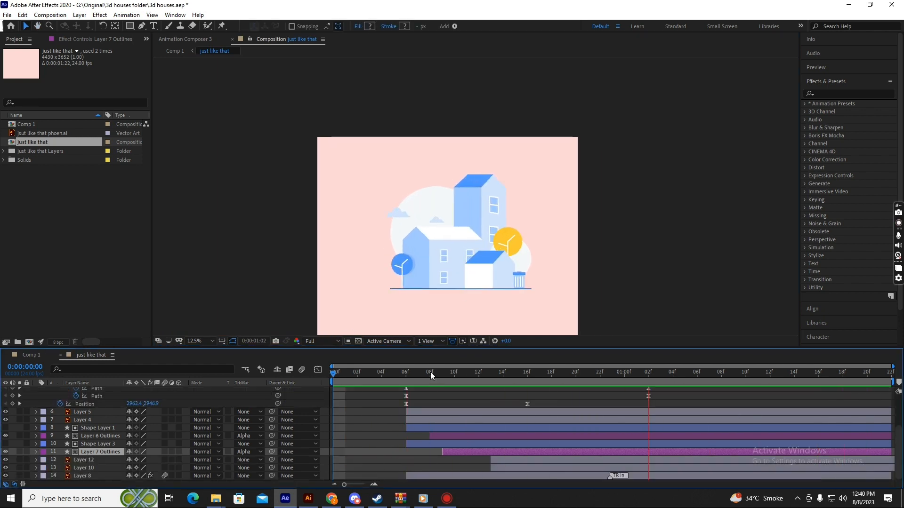
- Check the background circle's Overshoot Scale From Anchor Point preset in Animation Composer and browse the Transitions - 2D Layer presets
{"action": "left_click", "coordinate": [431, 207]}
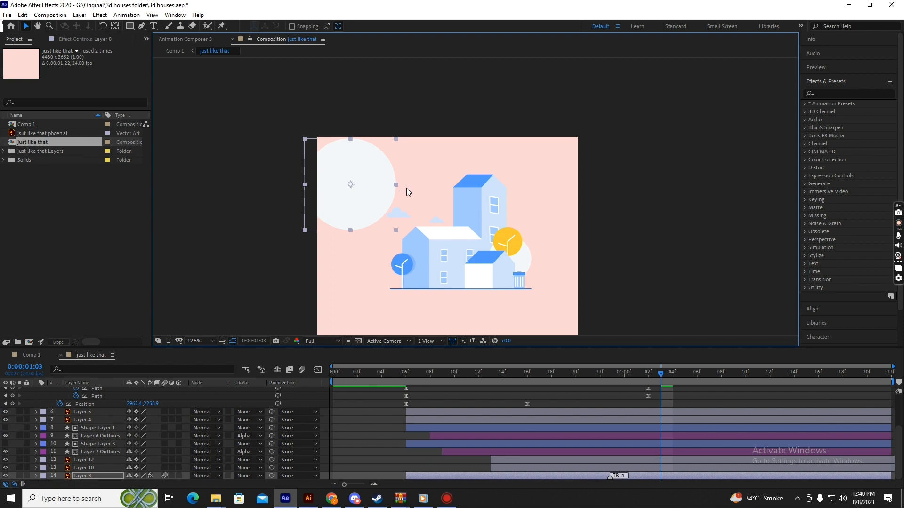
{"action": "key", "text": "space"}
{"action": "left_click", "coordinate": [185, 39]}
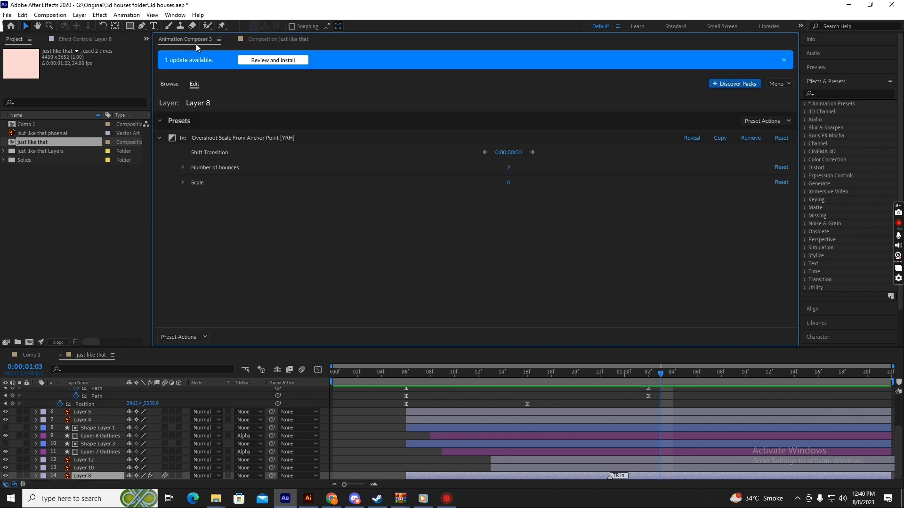
{"action": "left_click", "coordinate": [169, 84]}
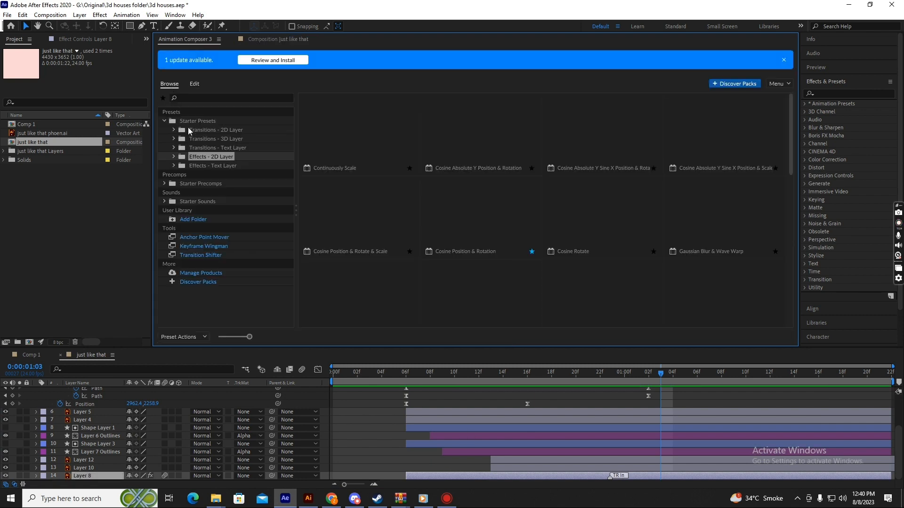
{"action": "scroll", "coordinate": [464, 295], "scroll_direction": "down", "scroll_amount": 1}
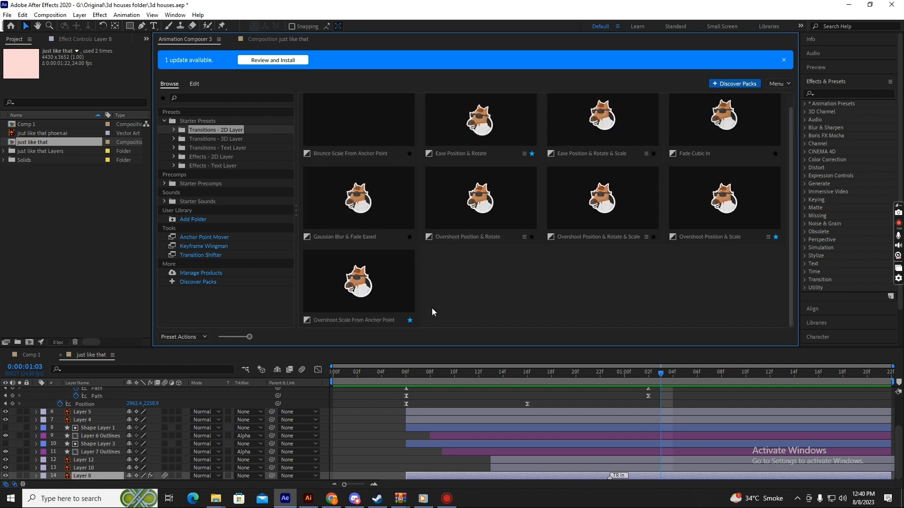
- Play the scene from 0:00:00:06 to examine the background circle's scale-in
{"action": "left_click", "coordinate": [406, 376]}
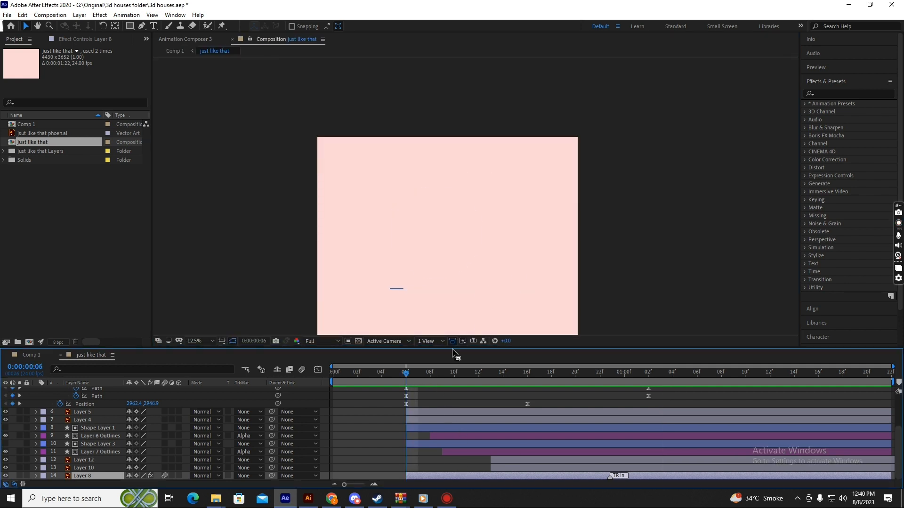
{"action": "key", "text": "space"}
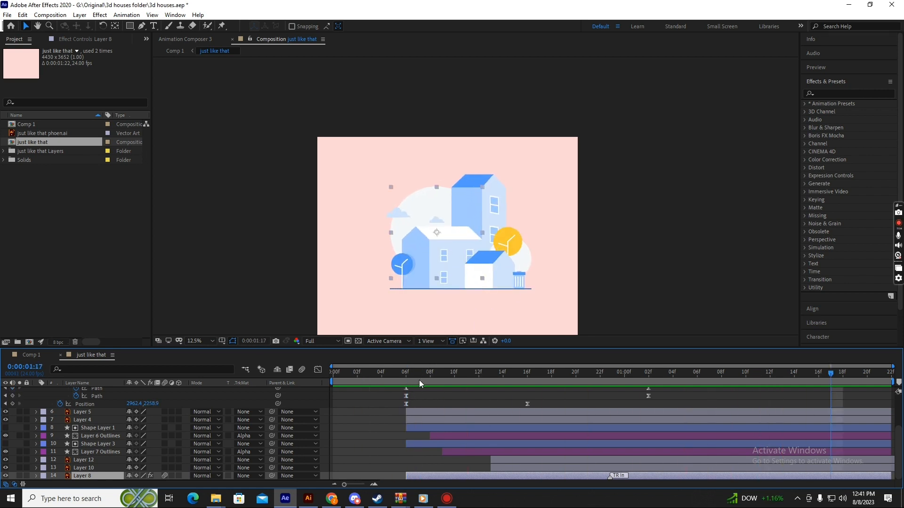
{"action": "left_click", "coordinate": [402, 381]}
{"action": "key", "text": "space"}
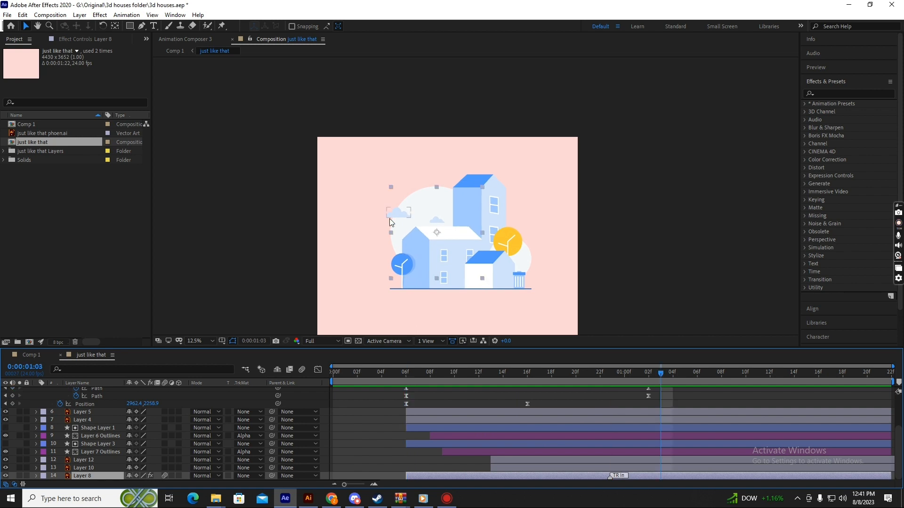
- Reveal the Scale keyframes of the blue tree on Layer 11, solo it and play its growth from 0:00:00:08
{"action": "left_click", "coordinate": [401, 275]}
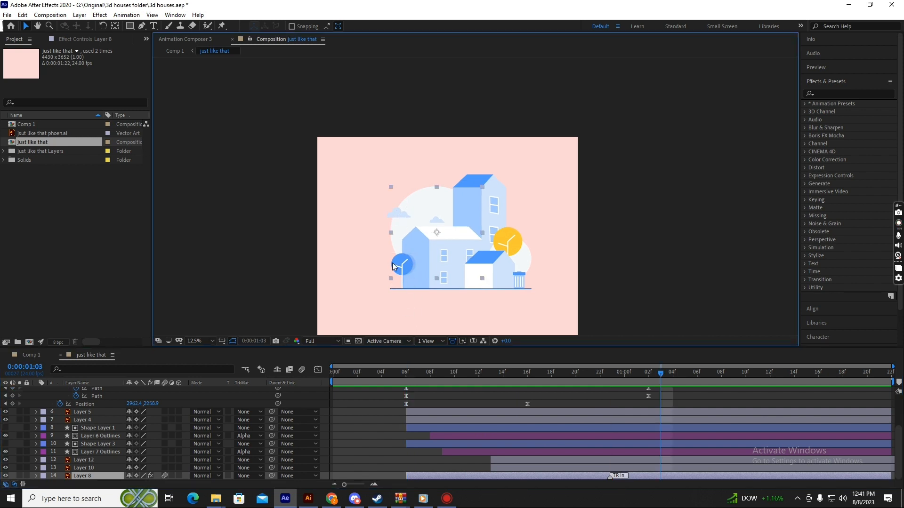
{"action": "left_click", "coordinate": [402, 279]}
{"action": "scroll", "coordinate": [435, 401], "scroll_direction": "up", "scroll_amount": 3}
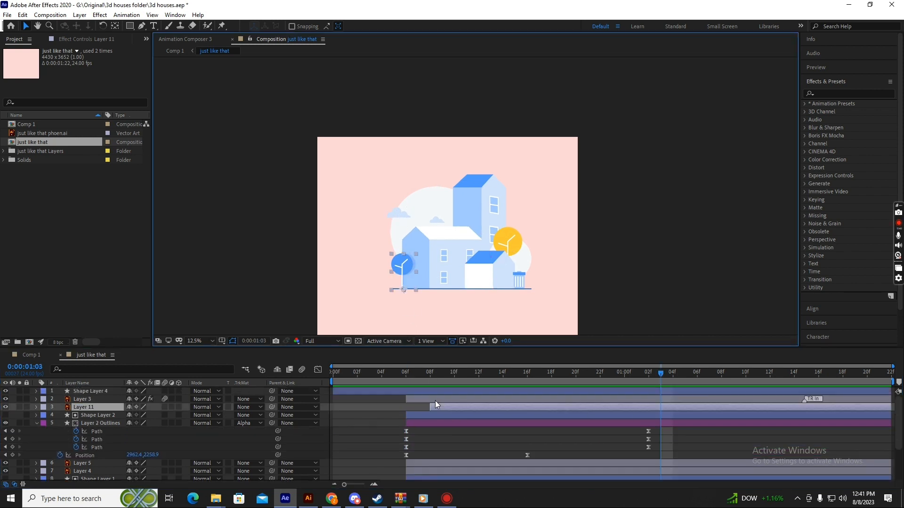
{"action": "left_click", "coordinate": [434, 376]}
{"action": "key", "text": "s"}
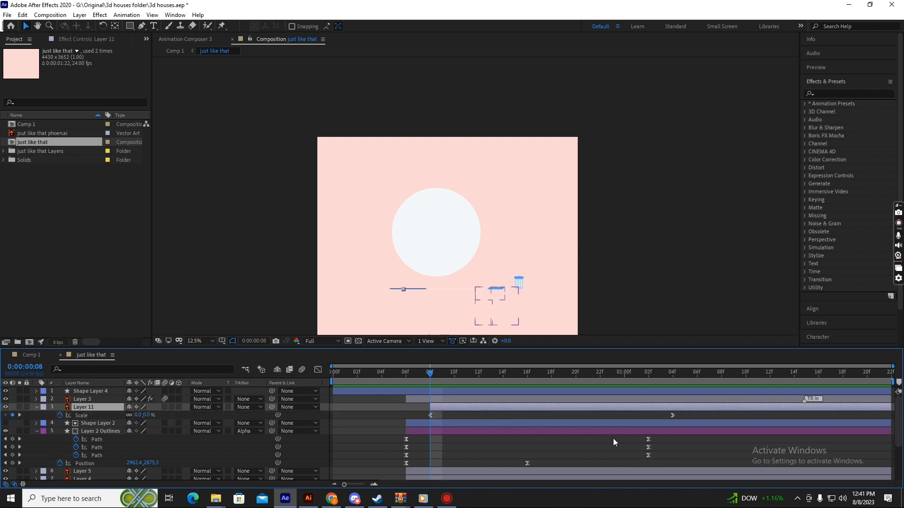
{"action": "left_click", "coordinate": [19, 407]}
{"action": "key", "text": "space"}
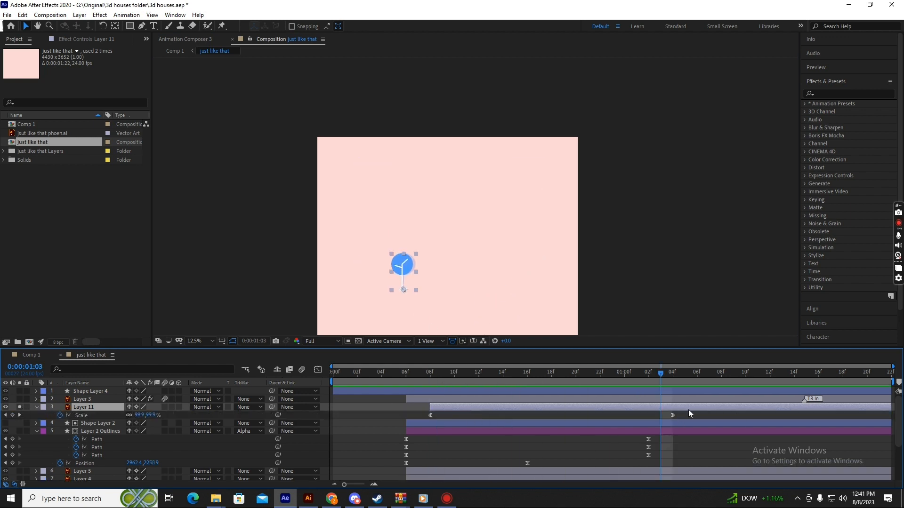
- Examine the speed graph of the blue tree's Scale keyframes in the Graph Editor, then return to the layer bars
{"action": "left_click_drag", "start_coordinate": [685, 414], "coordinate": [403, 422]}
{"action": "left_click", "coordinate": [318, 369]}
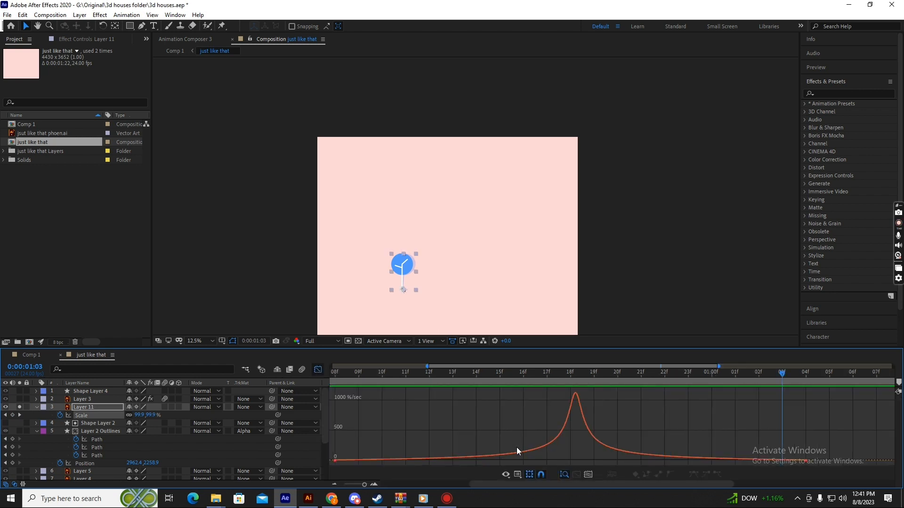
{"action": "left_click_drag", "start_coordinate": [395, 381], "coordinate": [613, 448]}
{"action": "key", "text": "k"}
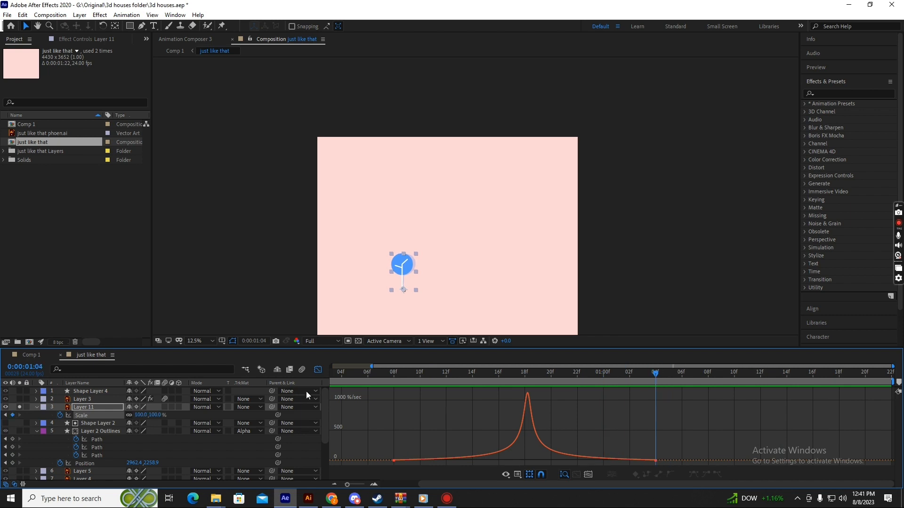
{"action": "left_click", "coordinate": [318, 370]}
- Replay the blue tree's scale-up from 0:00:00:08, turn off its solo and collapse Layer 11
{"action": "scroll", "coordinate": [377, 325], "scroll_direction": "up", "scroll_amount": 2}
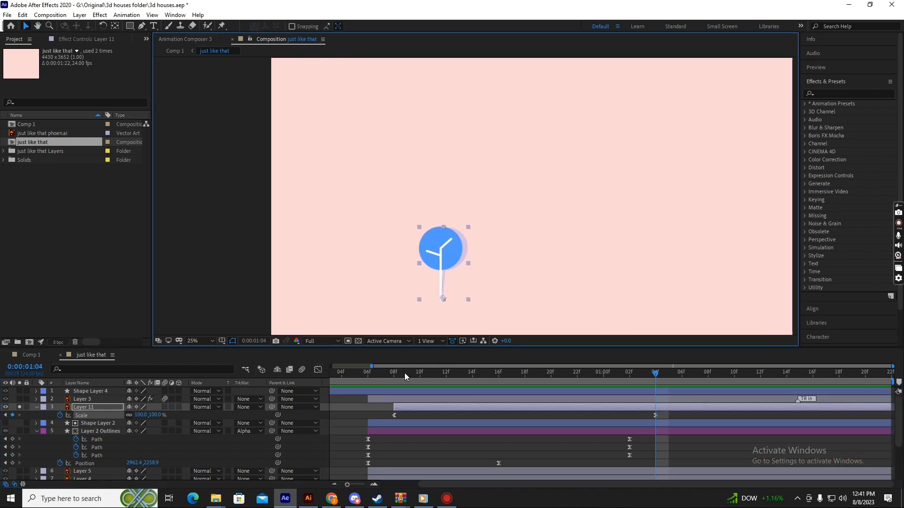
{"action": "left_click", "coordinate": [395, 377]}
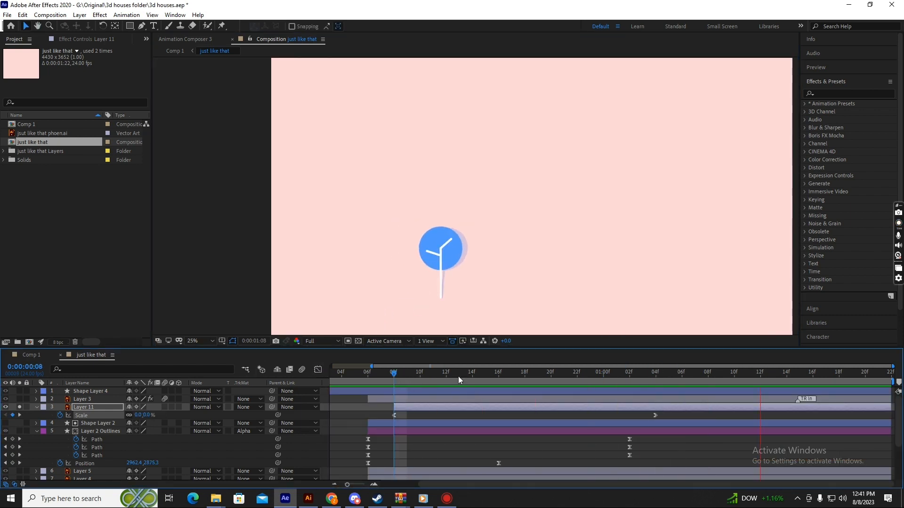
{"action": "key", "text": "space"}
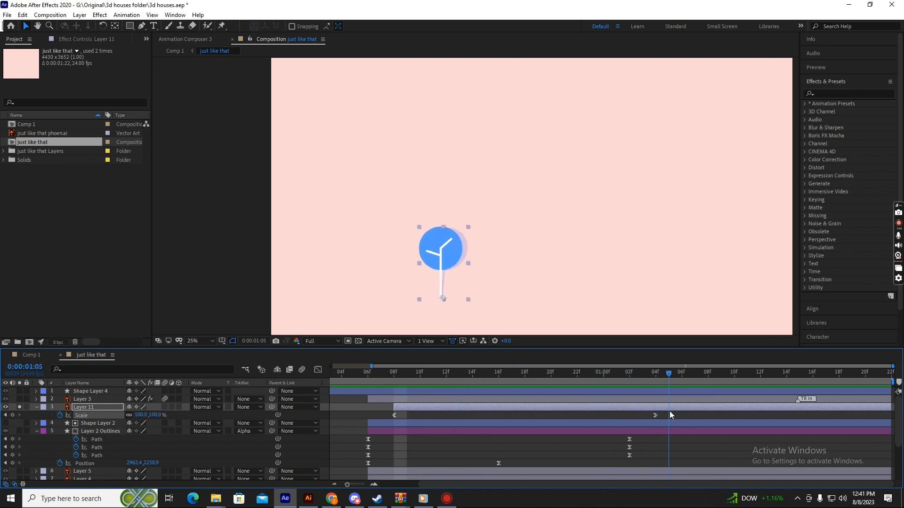
{"action": "key", "text": "space"}
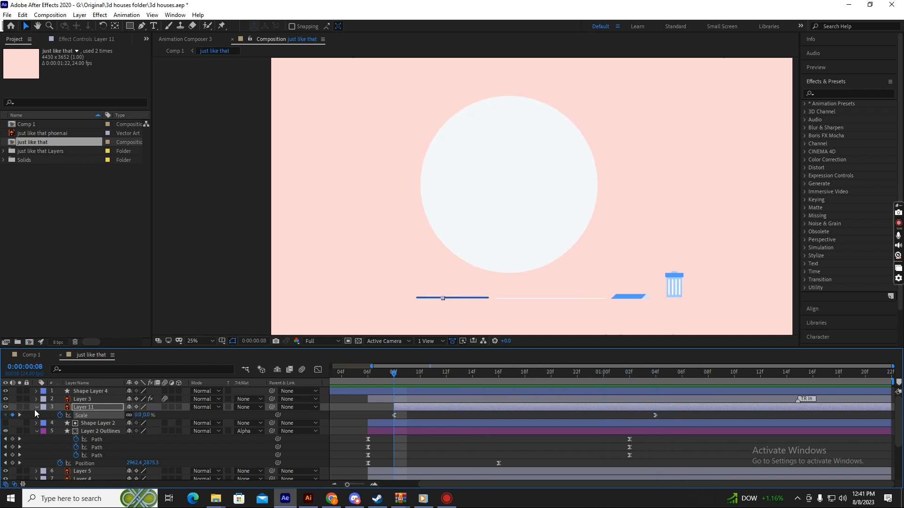
{"action": "left_click", "coordinate": [36, 407]}
{"action": "scroll", "coordinate": [431, 267], "scroll_direction": "down", "scroll_amount": 1}
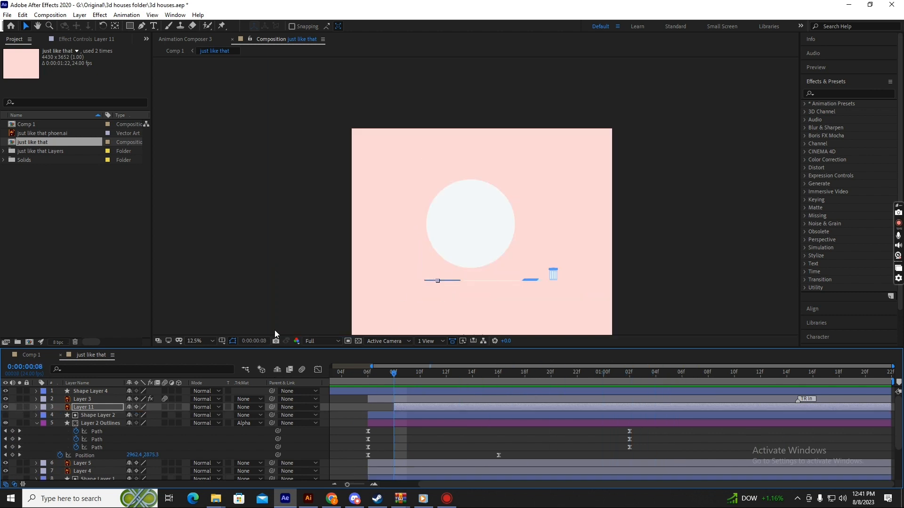
- Open Comp 1, set the preview resolution to Full and play the finished animation from the start
{"action": "left_click", "coordinate": [31, 355]}
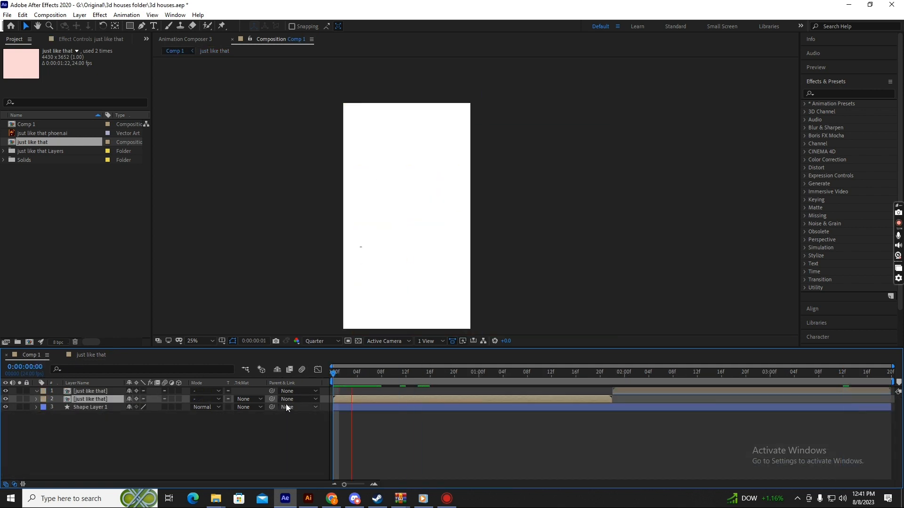
{"action": "scroll", "coordinate": [412, 212], "scroll_direction": "up", "scroll_amount": 1}
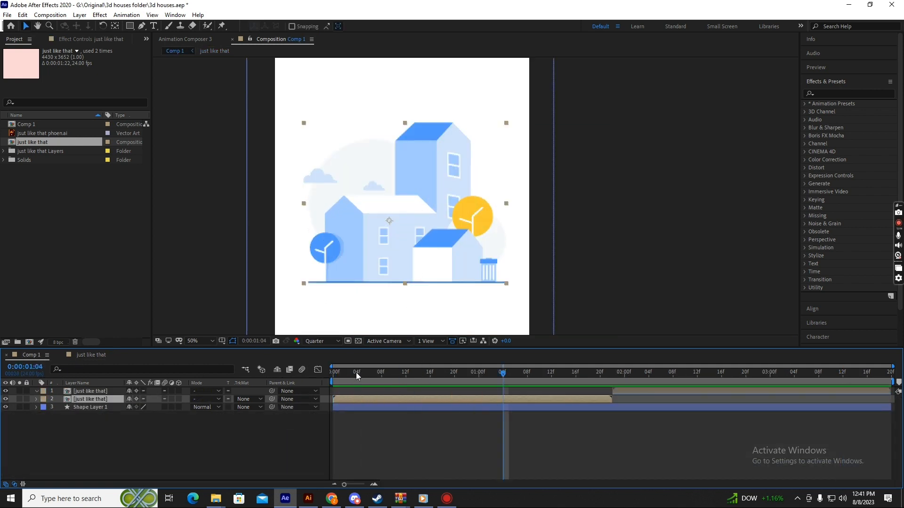
{"action": "left_click", "coordinate": [318, 341]}
{"action": "left_click", "coordinate": [322, 365]}
{"action": "key", "text": "space"}
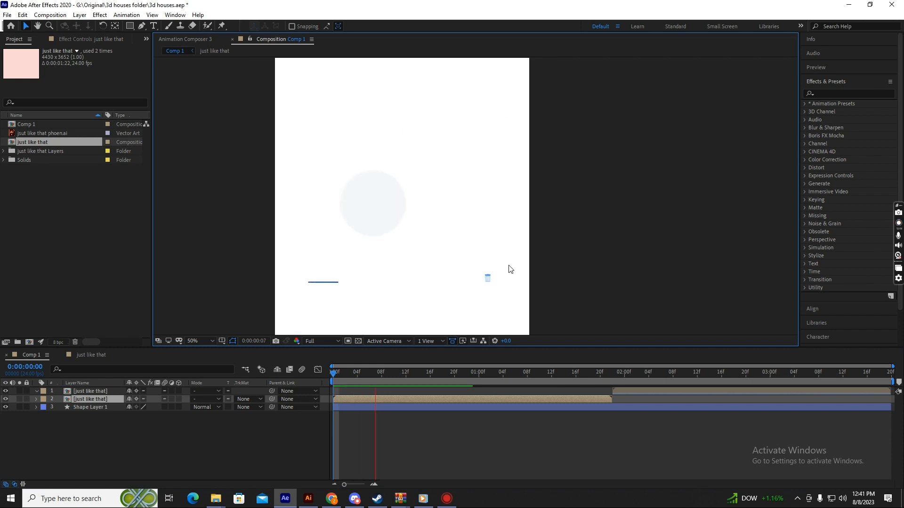